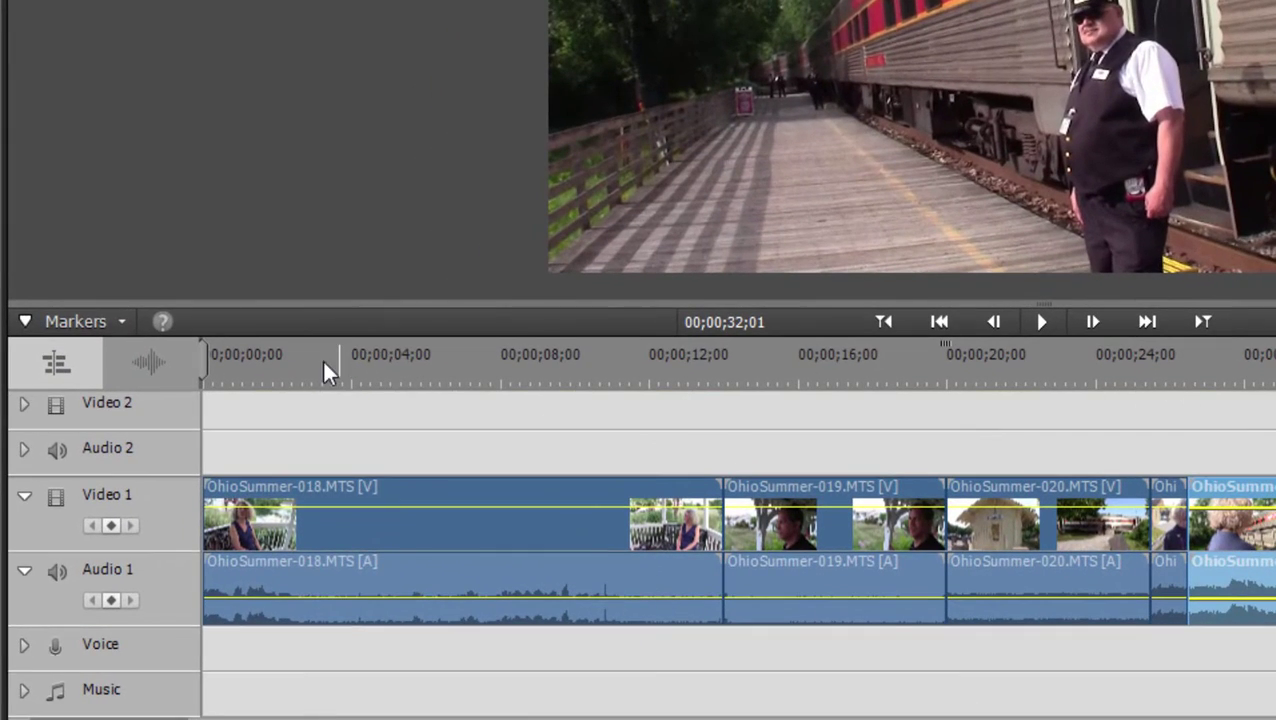
Step: Move the current time to about 00;00;01;10 on the opening OhioSummer-018 clip
{"action": "left_click", "coordinate": [251, 365]}
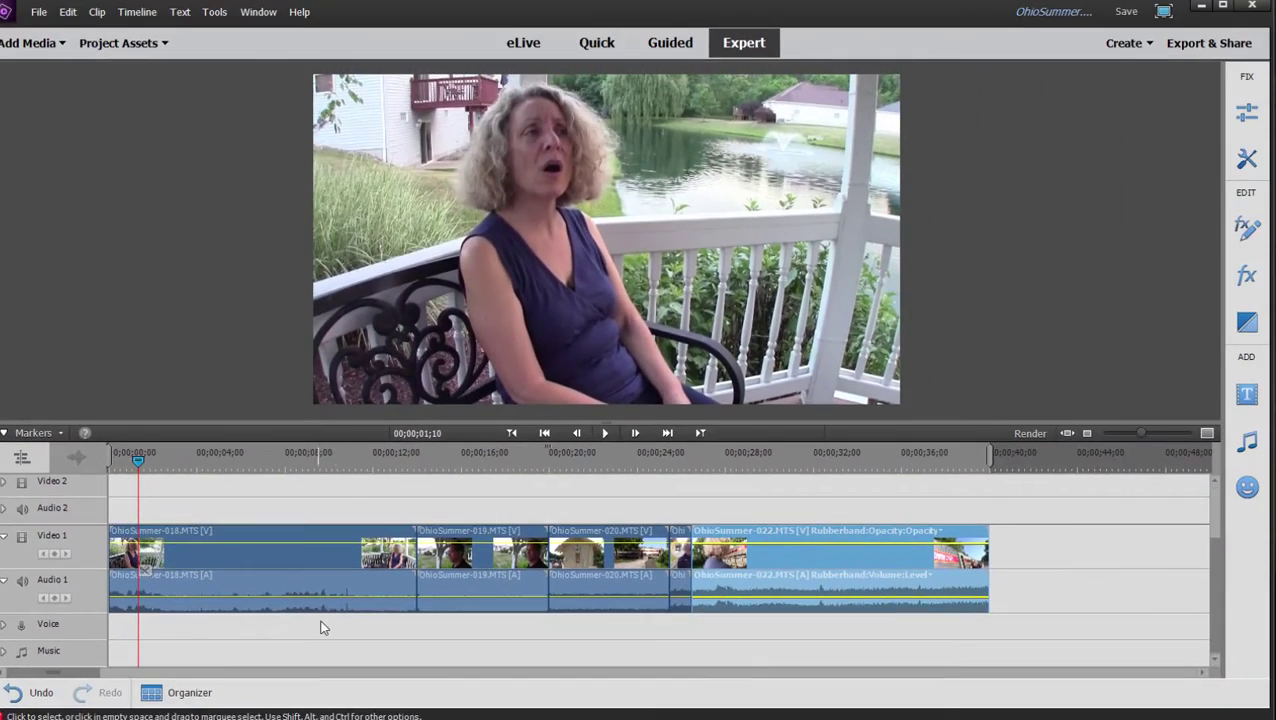
Step: Set the current time to 00;00;01;20 and check the New Text options without adding any
{"action": "left_click", "coordinate": [145, 466]}
{"action": "left_click", "coordinate": [147, 468]}
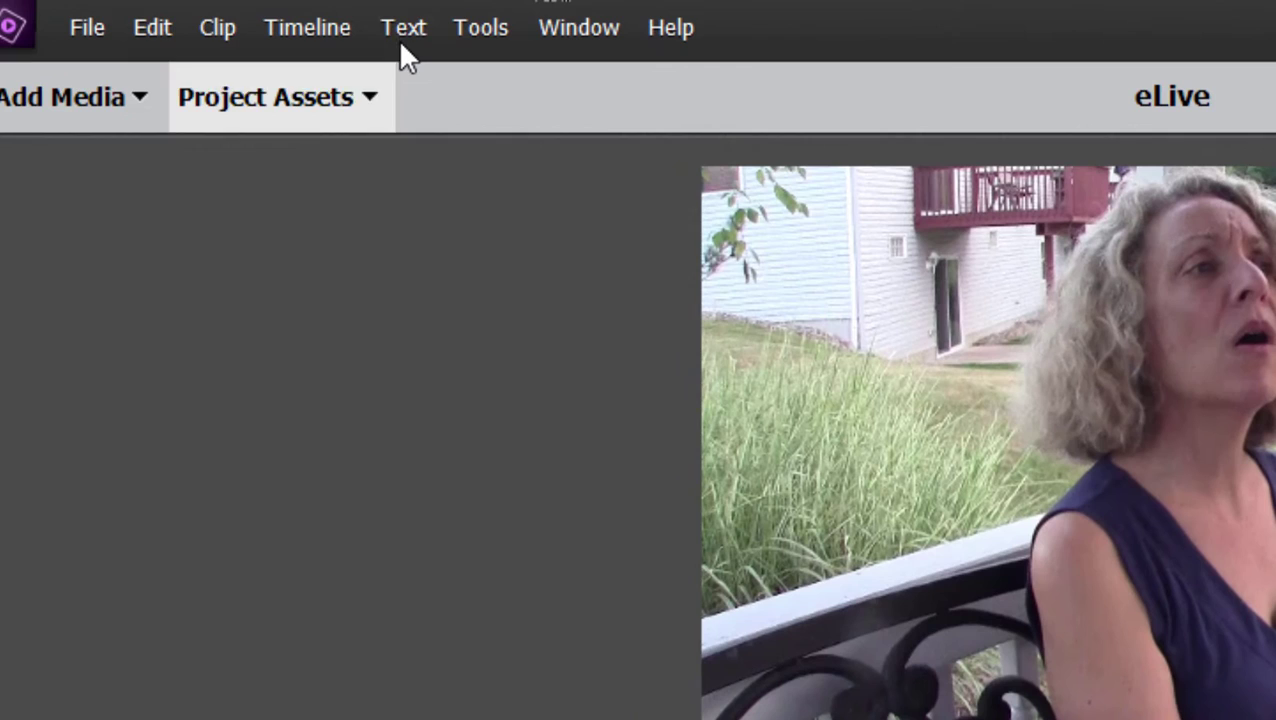
{"action": "left_click", "coordinate": [400, 40]}
{"action": "mouse_move", "coordinate": [675, 75]}
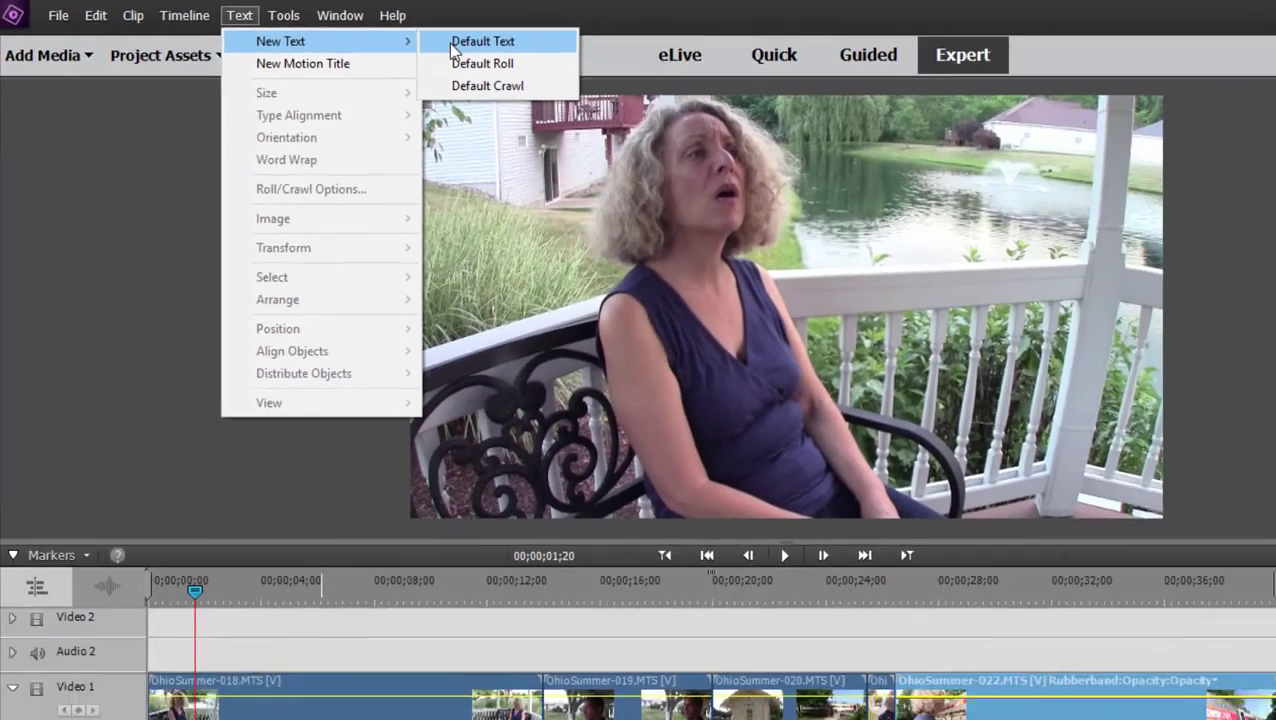
{"action": "left_click", "coordinate": [1275, 628]}
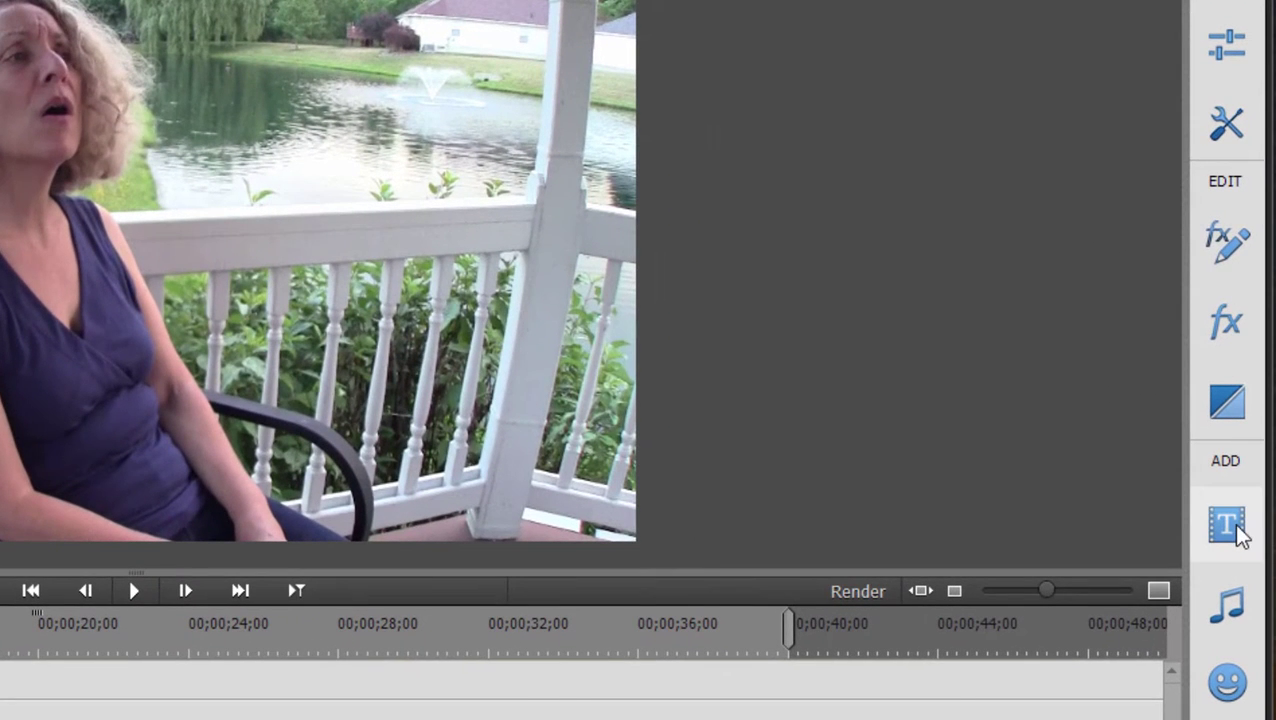
Step: Open the title templates and switch the category to Classic Titles > General
{"action": "left_click", "coordinate": [1236, 532]}
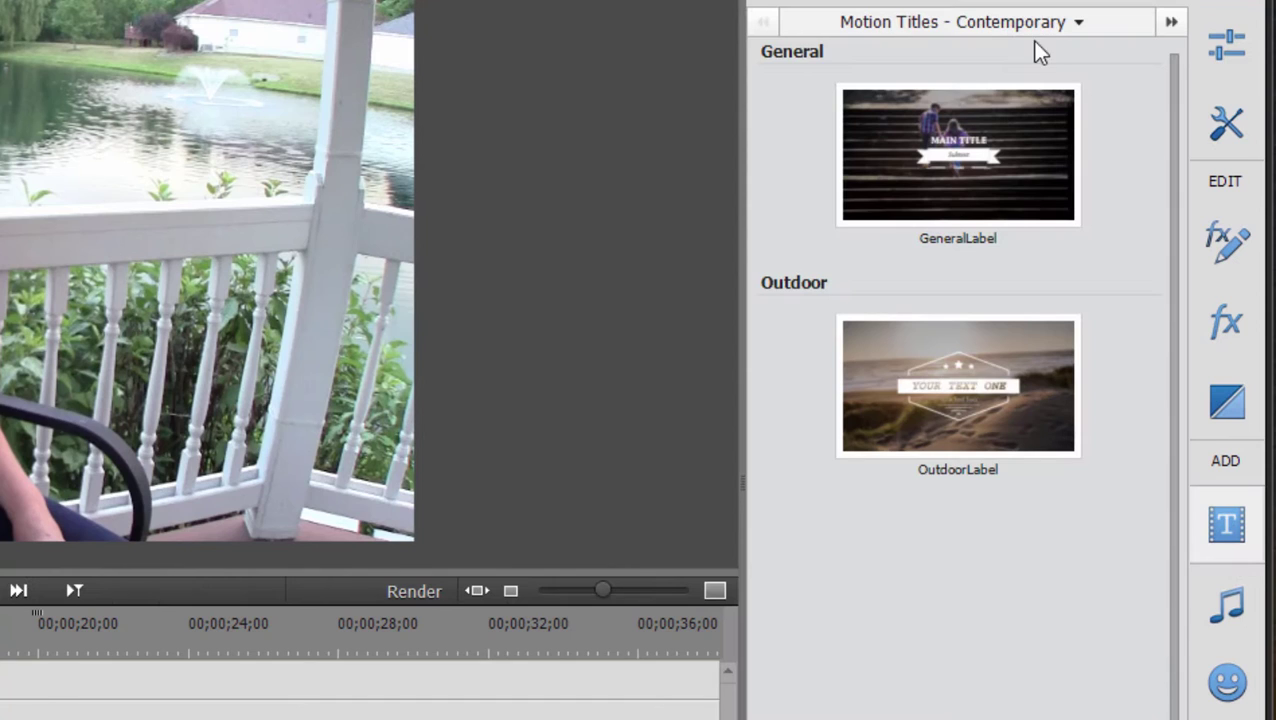
{"action": "left_click", "coordinate": [1027, 21]}
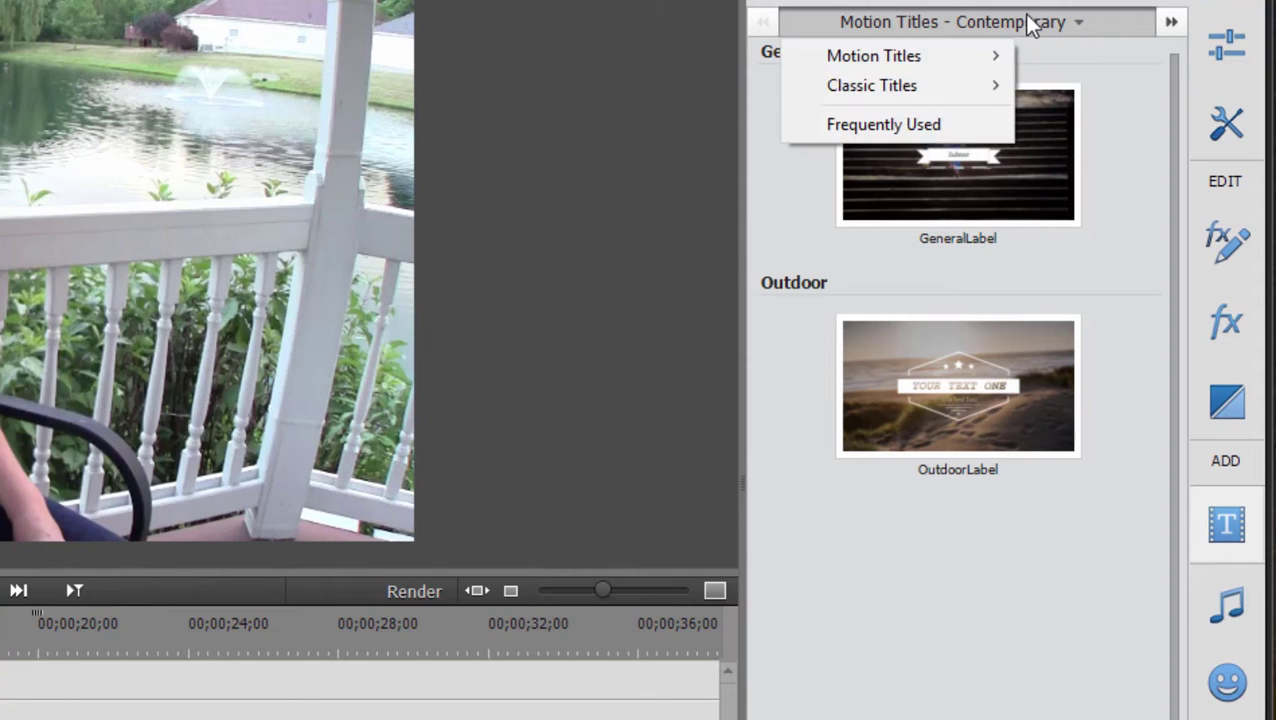
{"action": "mouse_move", "coordinate": [952, 50]}
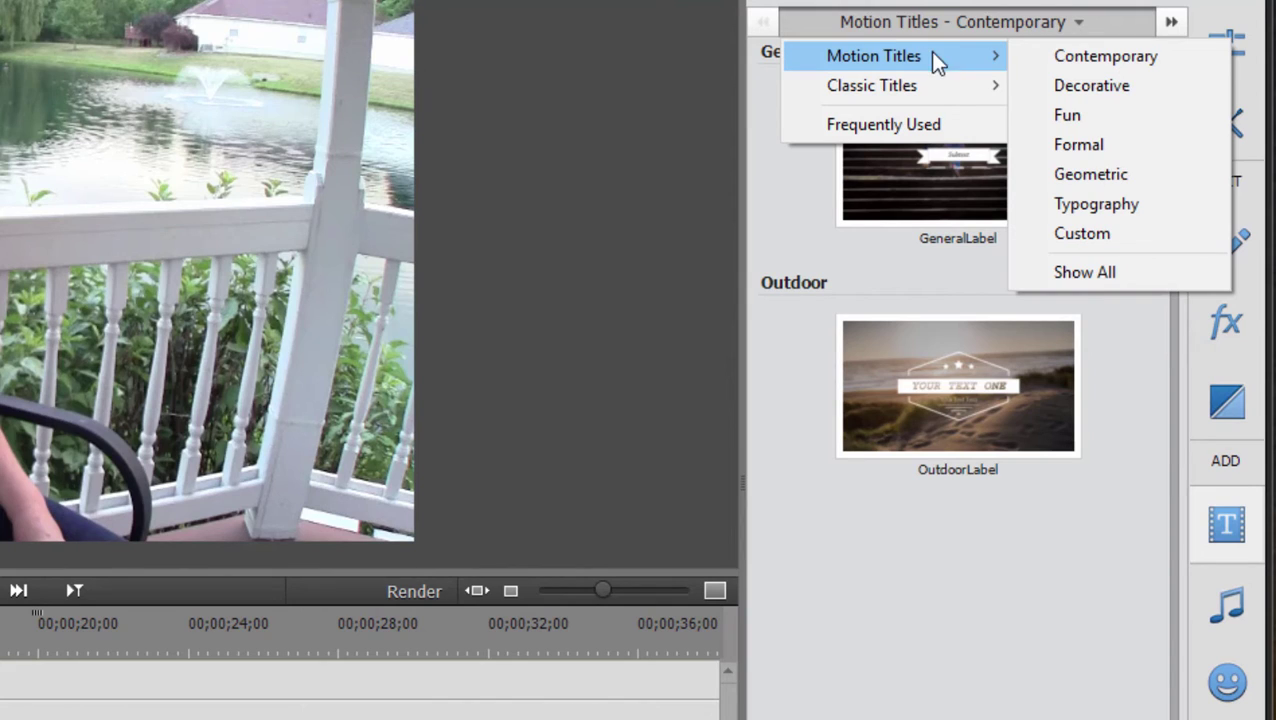
{"action": "mouse_move", "coordinate": [928, 93]}
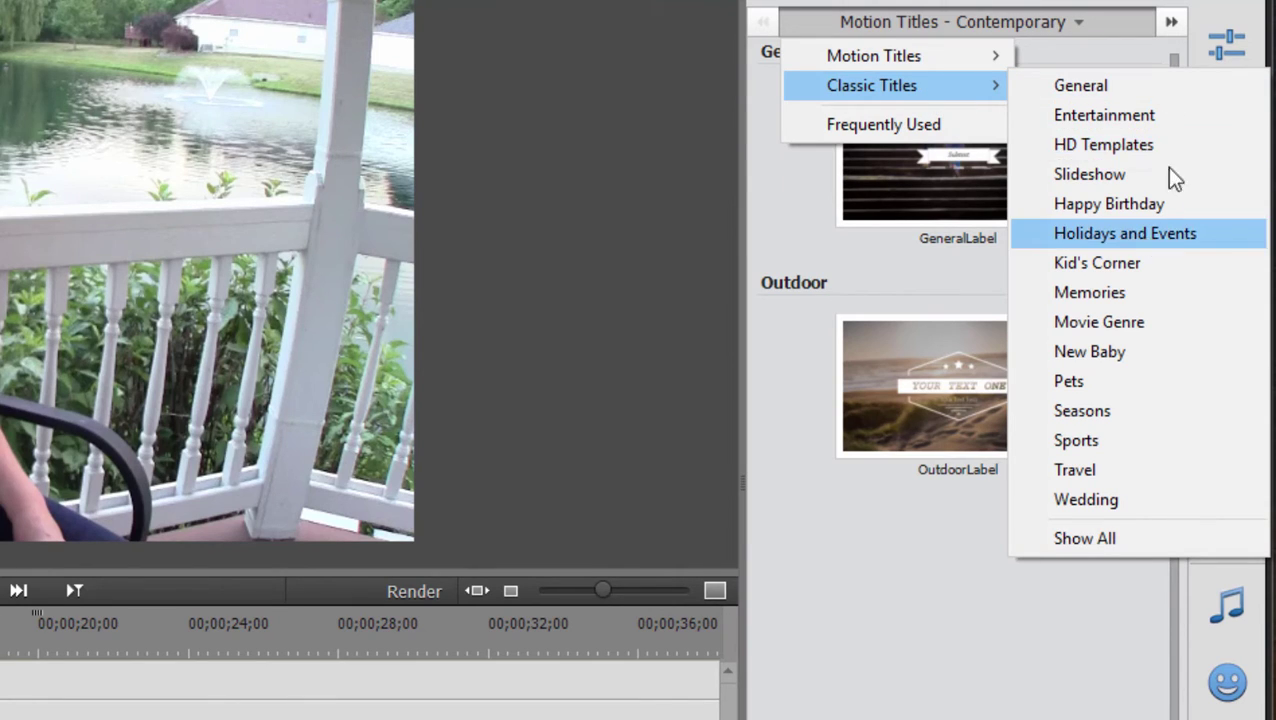
{"action": "left_click", "coordinate": [1162, 88]}
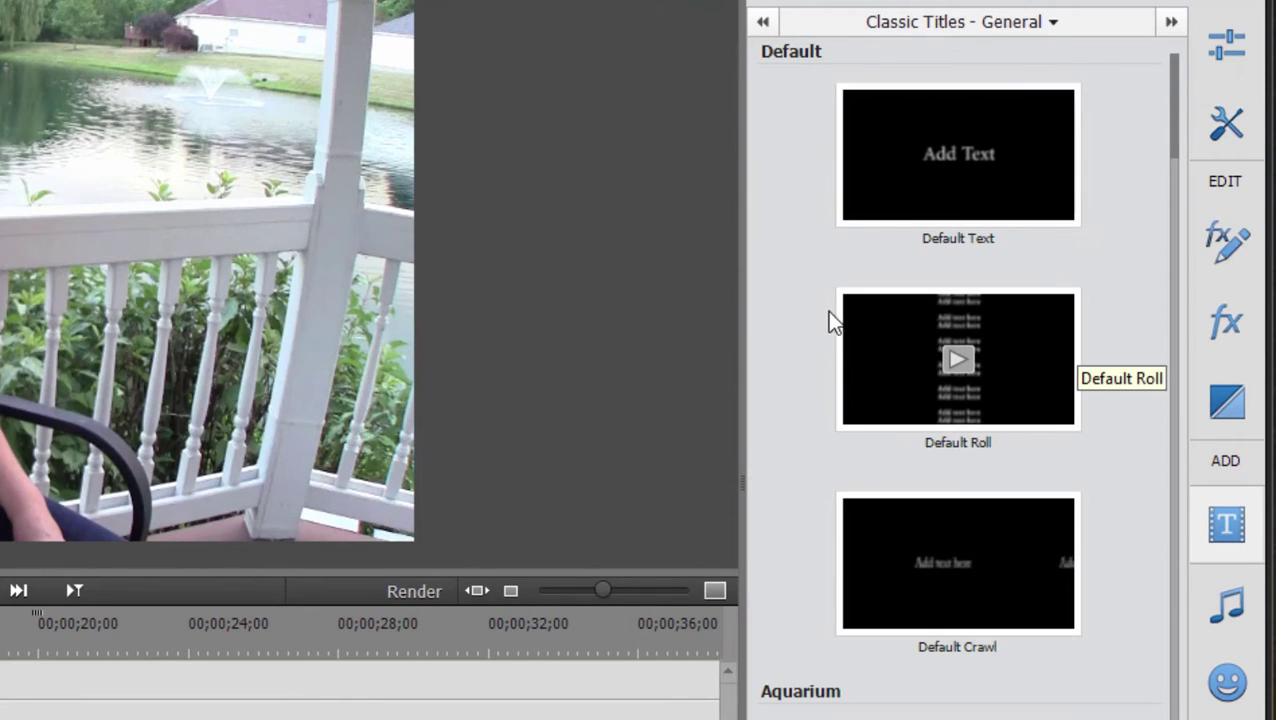
Step: Scroll through the classic title sets to locate the Aquarium templates
{"action": "scroll", "coordinate": [820, 420], "scroll_direction": "down", "scroll_amount": 15}
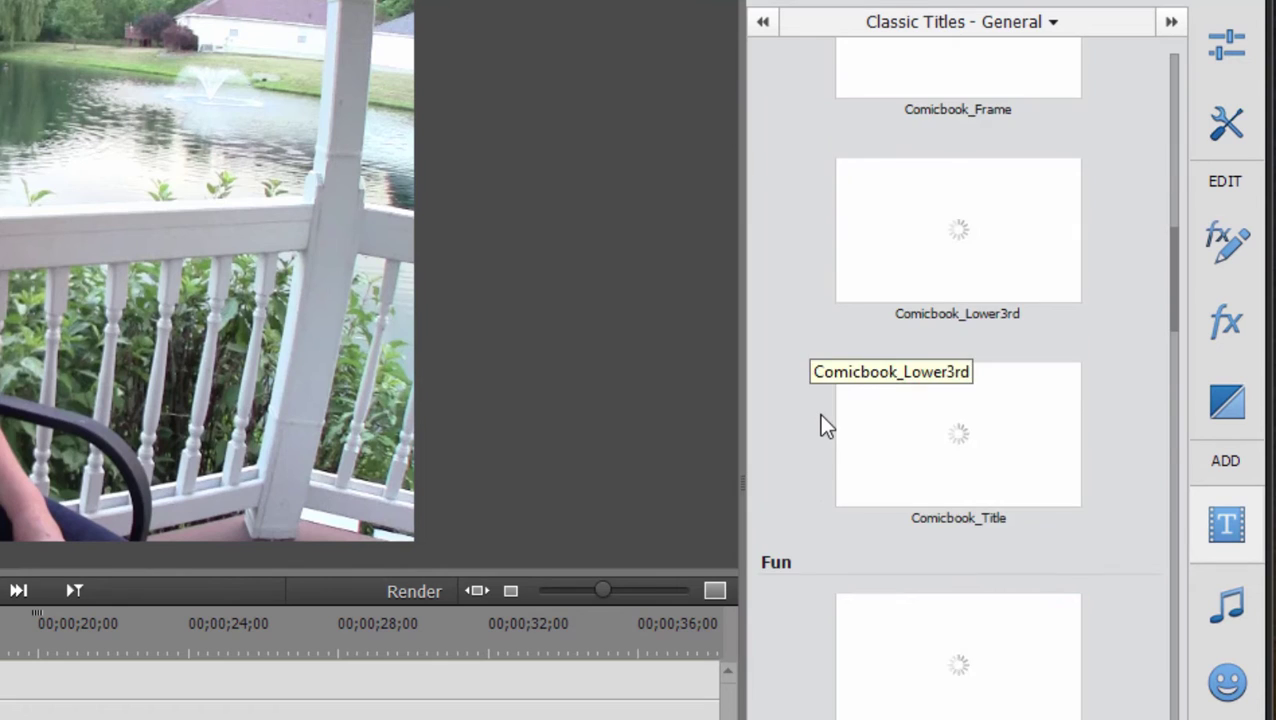
{"action": "scroll", "coordinate": [818, 414], "scroll_direction": "down", "scroll_amount": 8}
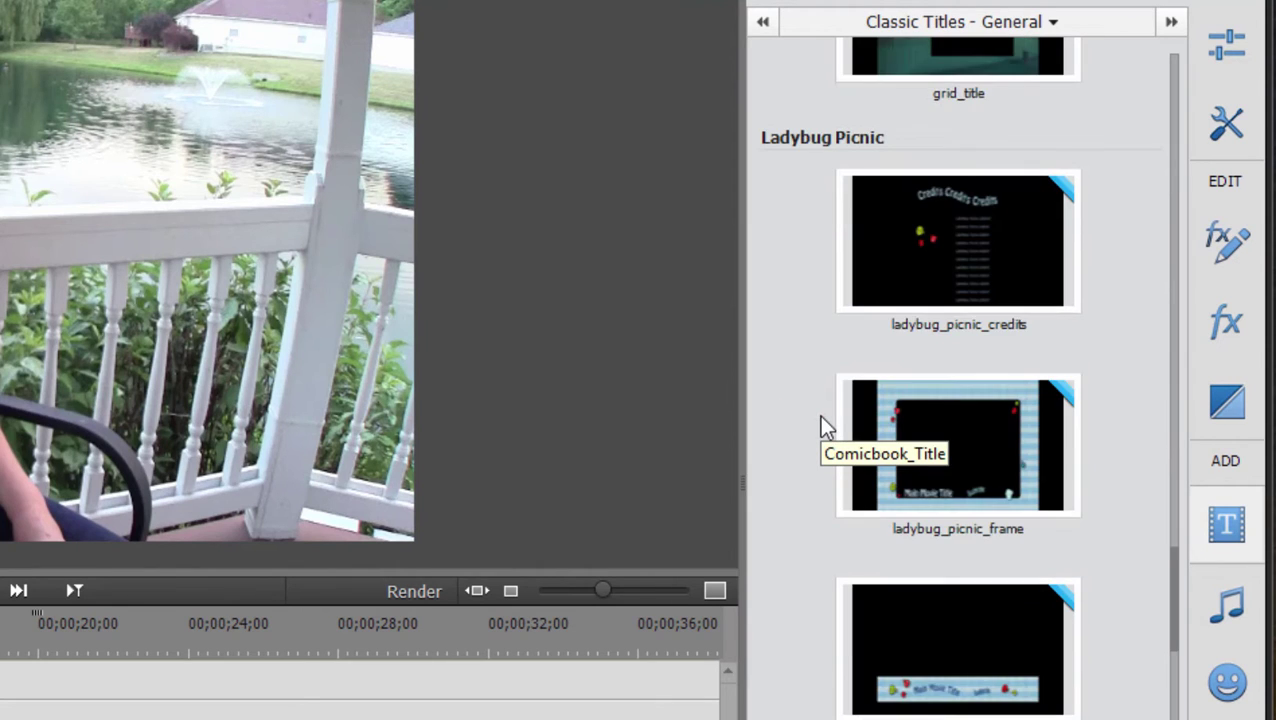
{"action": "scroll", "coordinate": [818, 415], "scroll_direction": "up", "scroll_amount": 2}
{"action": "scroll", "coordinate": [825, 320], "scroll_direction": "up", "scroll_amount": 6}
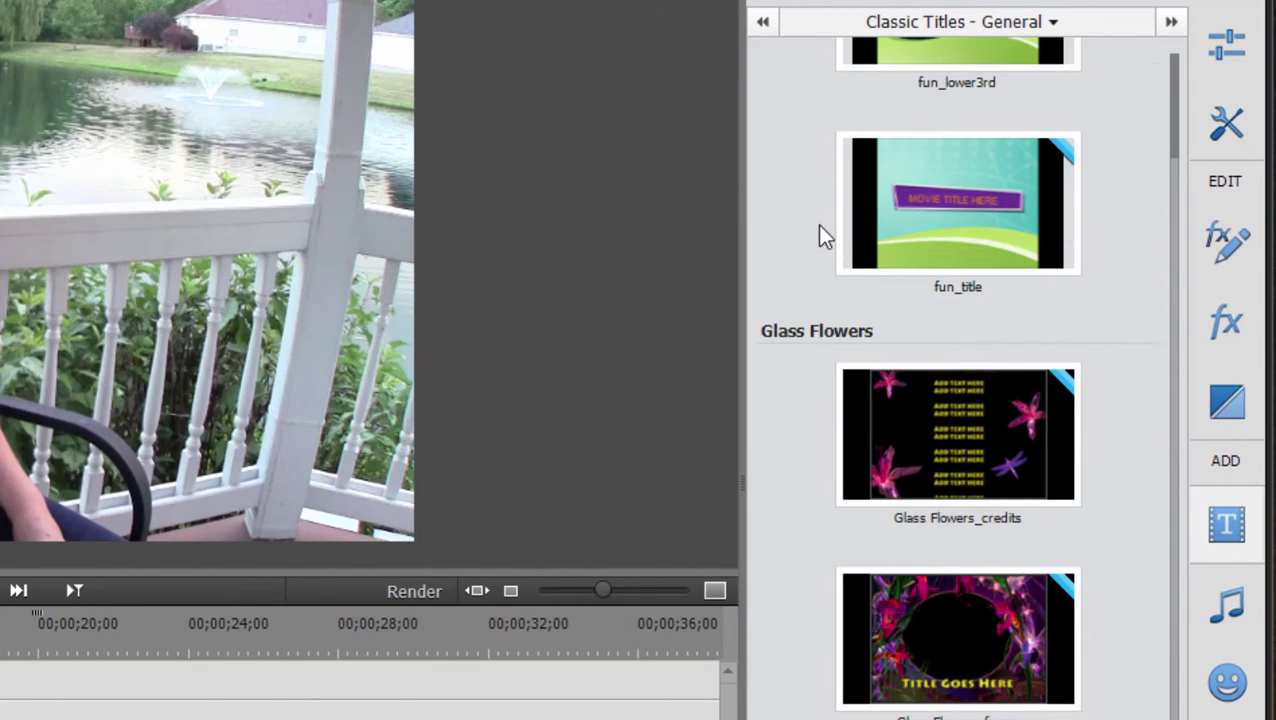
{"action": "scroll", "coordinate": [812, 220], "scroll_direction": "up", "scroll_amount": 15}
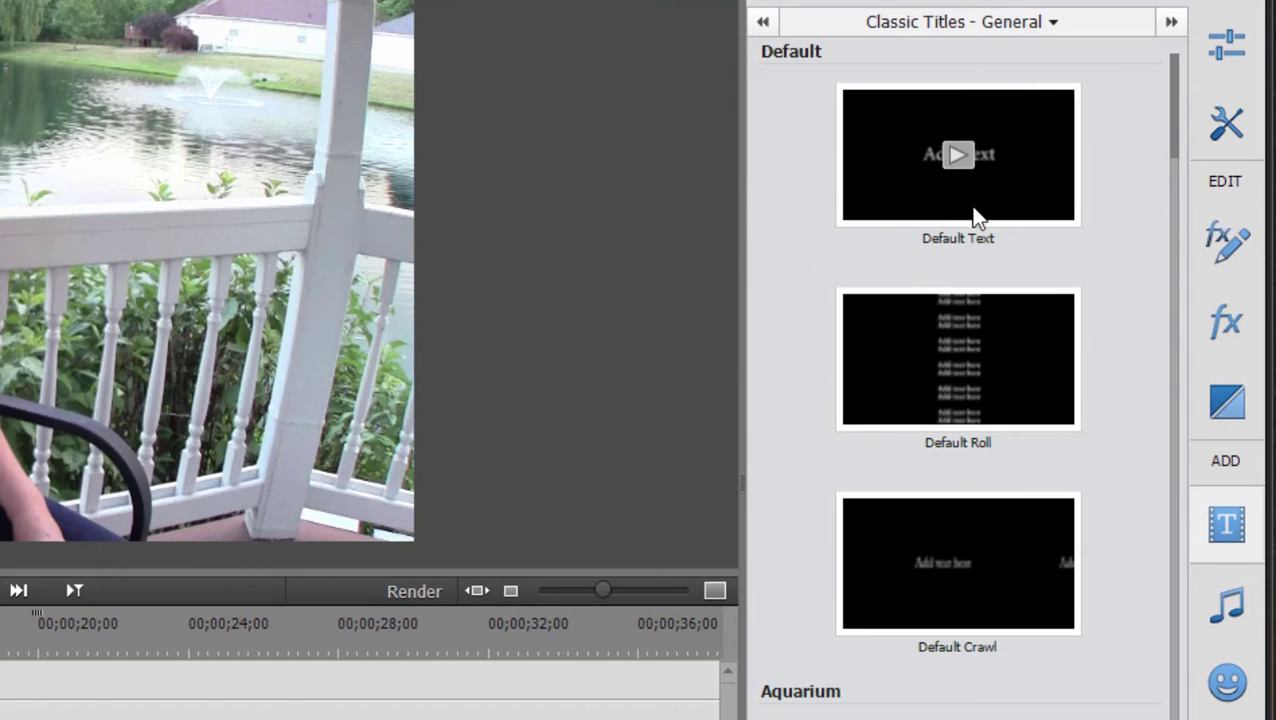
{"action": "scroll", "coordinate": [1004, 297], "scroll_direction": "down", "scroll_amount": 10}
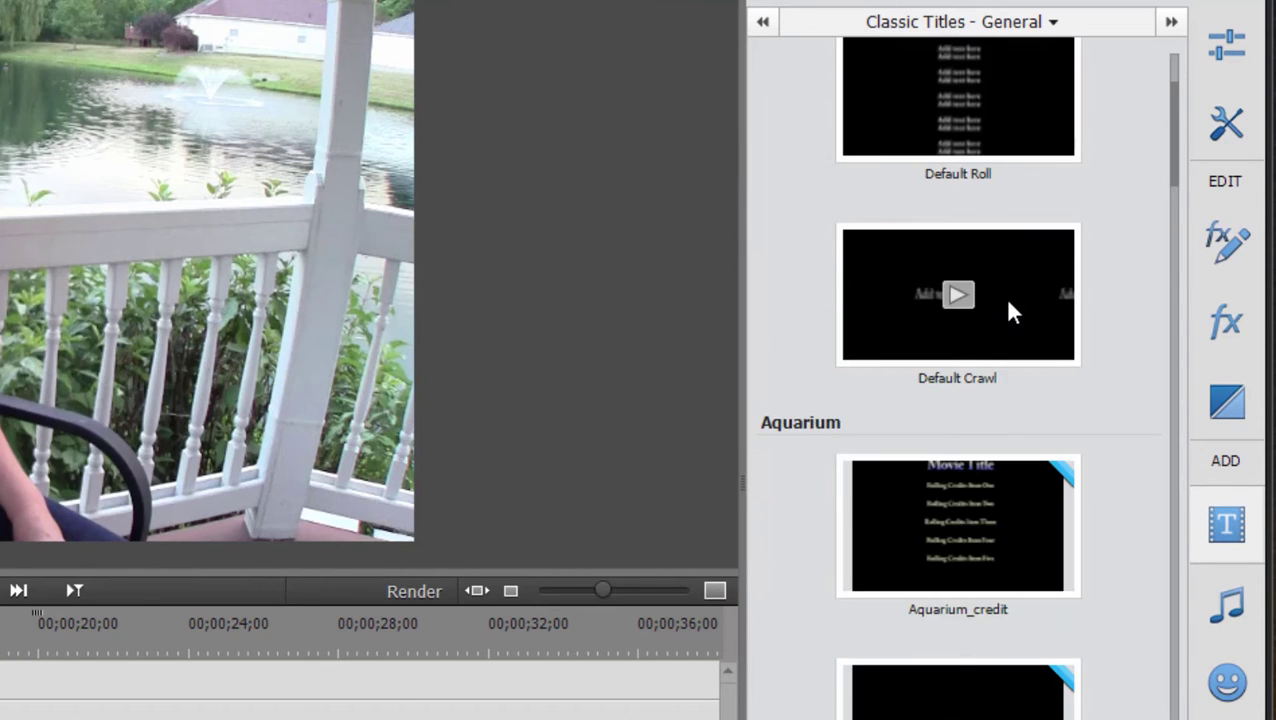
{"action": "scroll", "coordinate": [1168, 539], "scroll_direction": "up", "scroll_amount": 4}
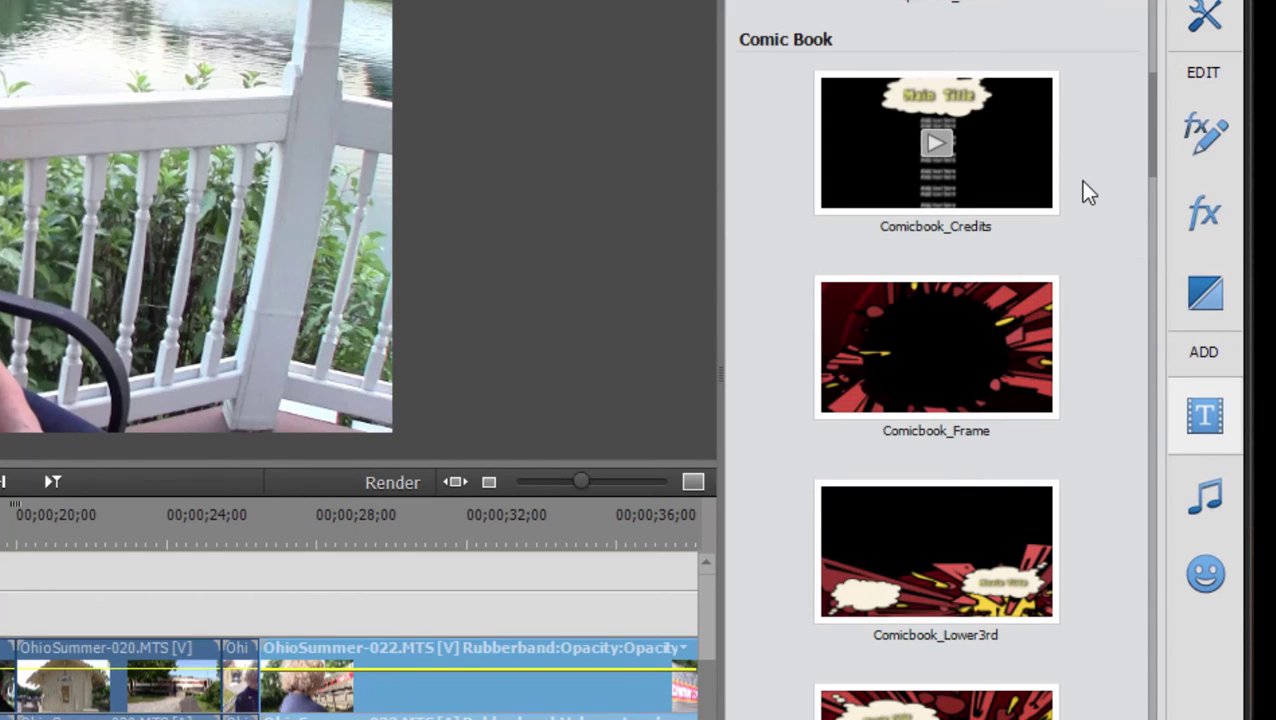
{"action": "scroll", "coordinate": [1034, 314], "scroll_direction": "up", "scroll_amount": 6}
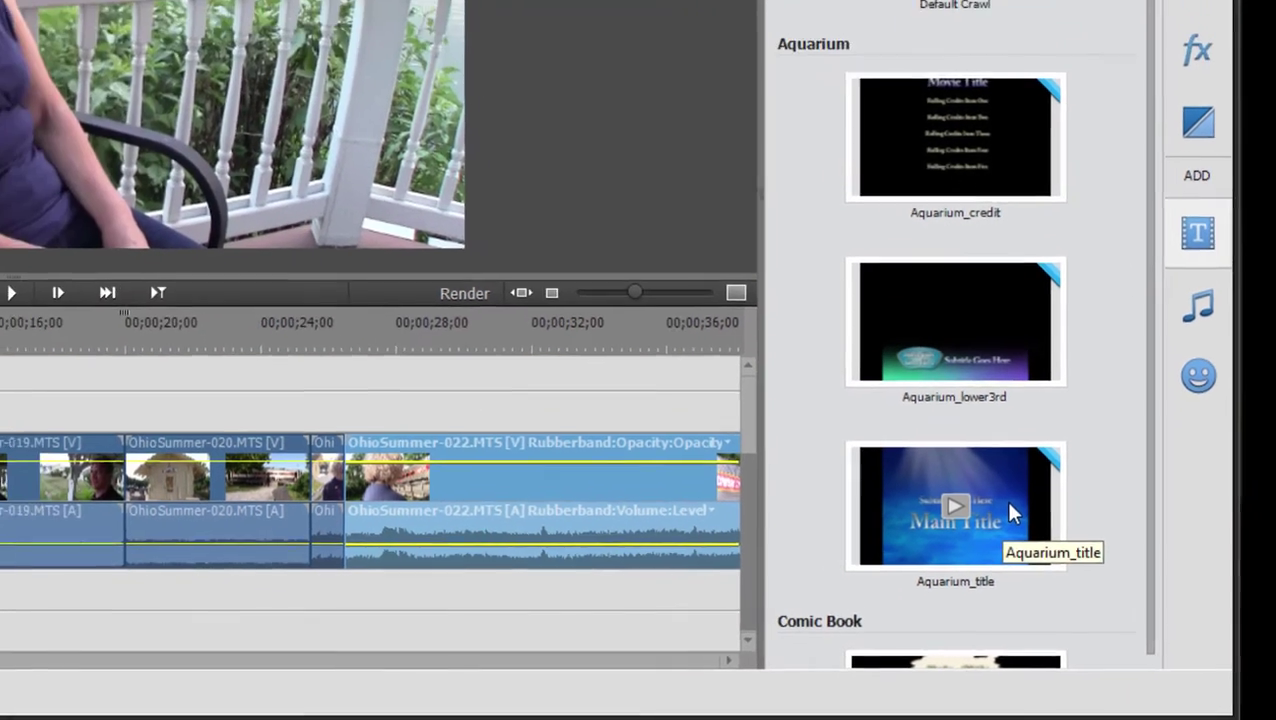
Step: Place Aquarium_title on the Video 2 track at the playhead, then browse more templates
{"action": "left_click", "coordinate": [978, 495]}
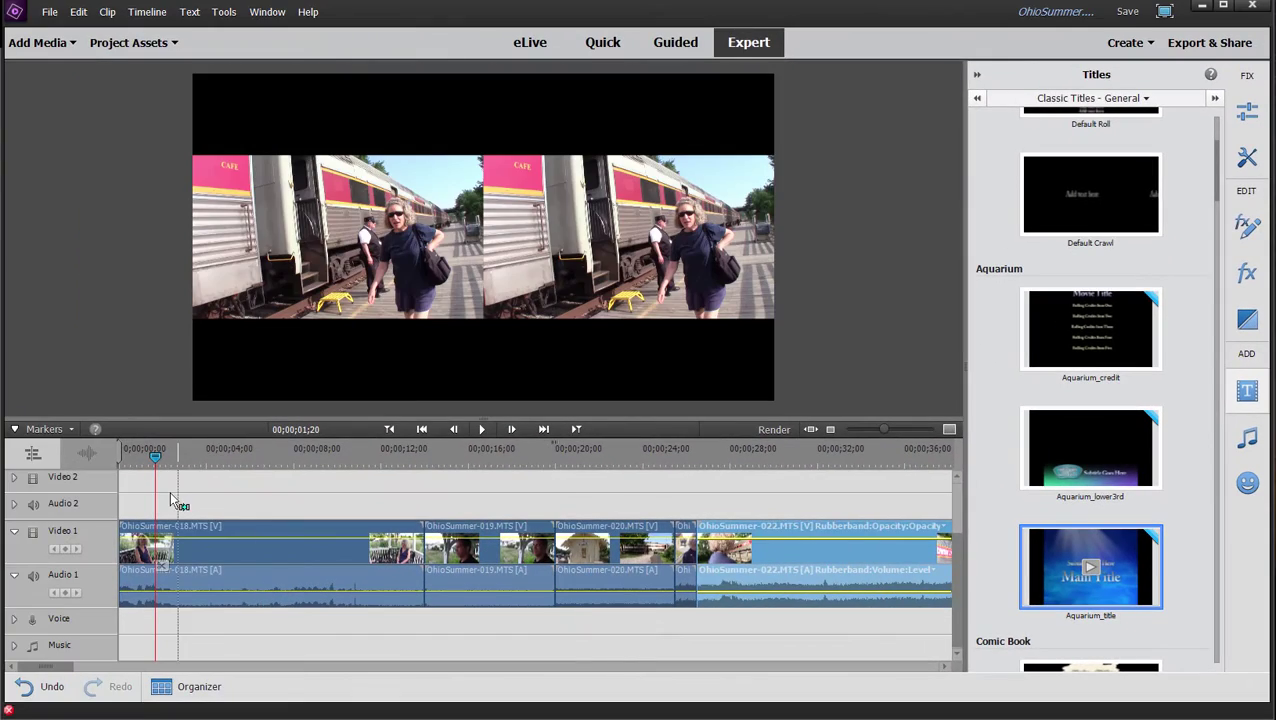
{"action": "mouse_move", "coordinate": [170, 500]}
{"action": "left_mouse_down"}
{"action": "mouse_move", "coordinate": [158, 495]}
{"action": "mouse_move", "coordinate": [185, 520]}
{"action": "left_mouse_up"}
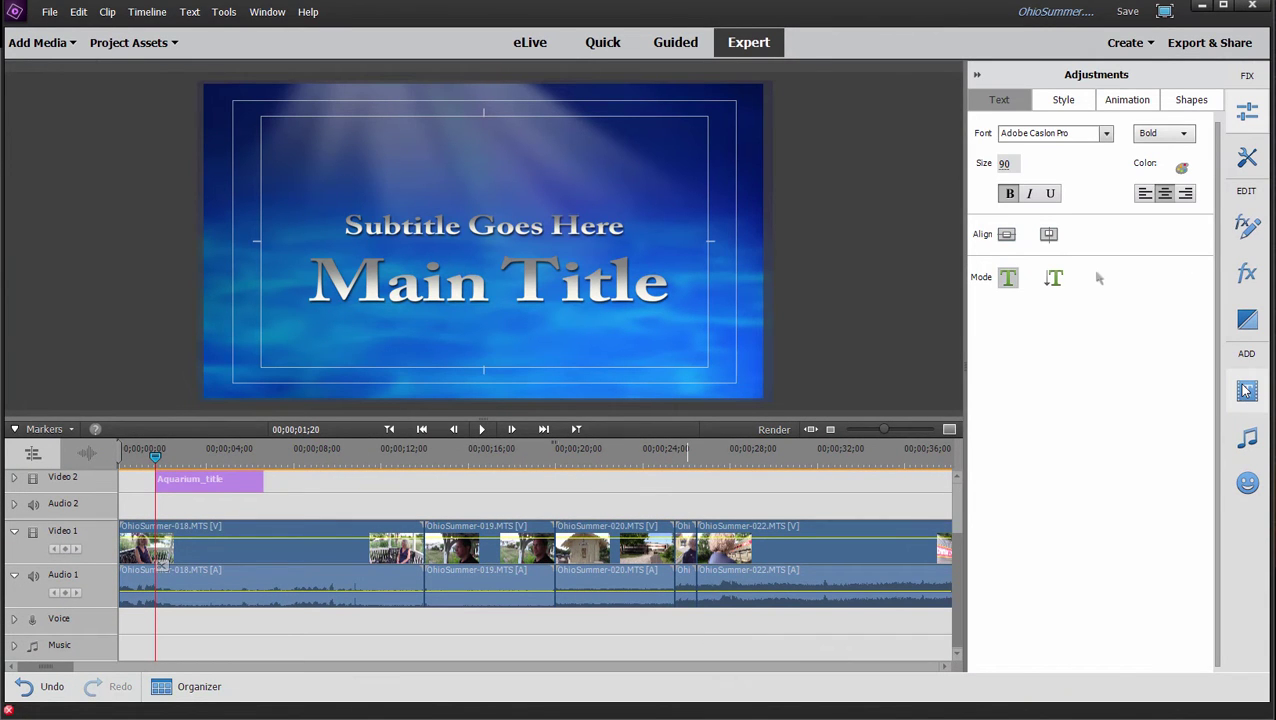
{"action": "left_click", "coordinate": [1246, 391]}
{"action": "scroll", "coordinate": [857, 400], "scroll_direction": "down", "scroll_amount": 5}
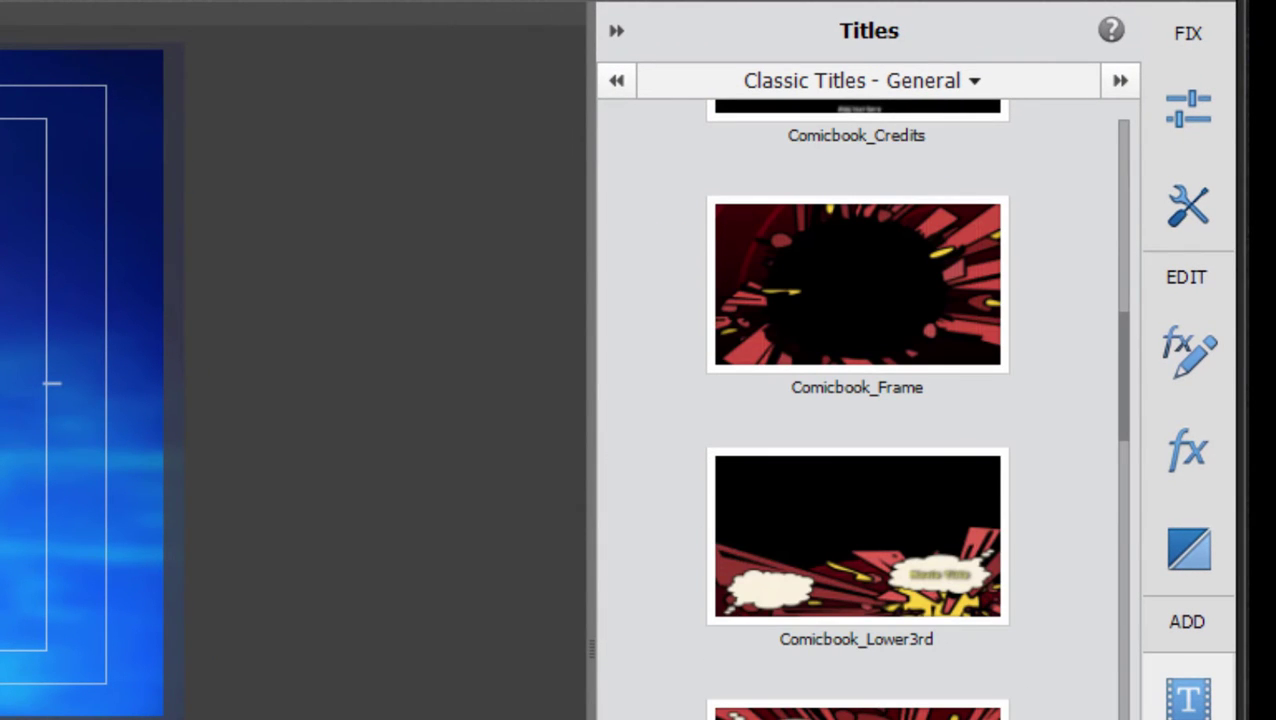
{"action": "scroll", "coordinate": [857, 400], "scroll_direction": "down", "scroll_amount": 5}
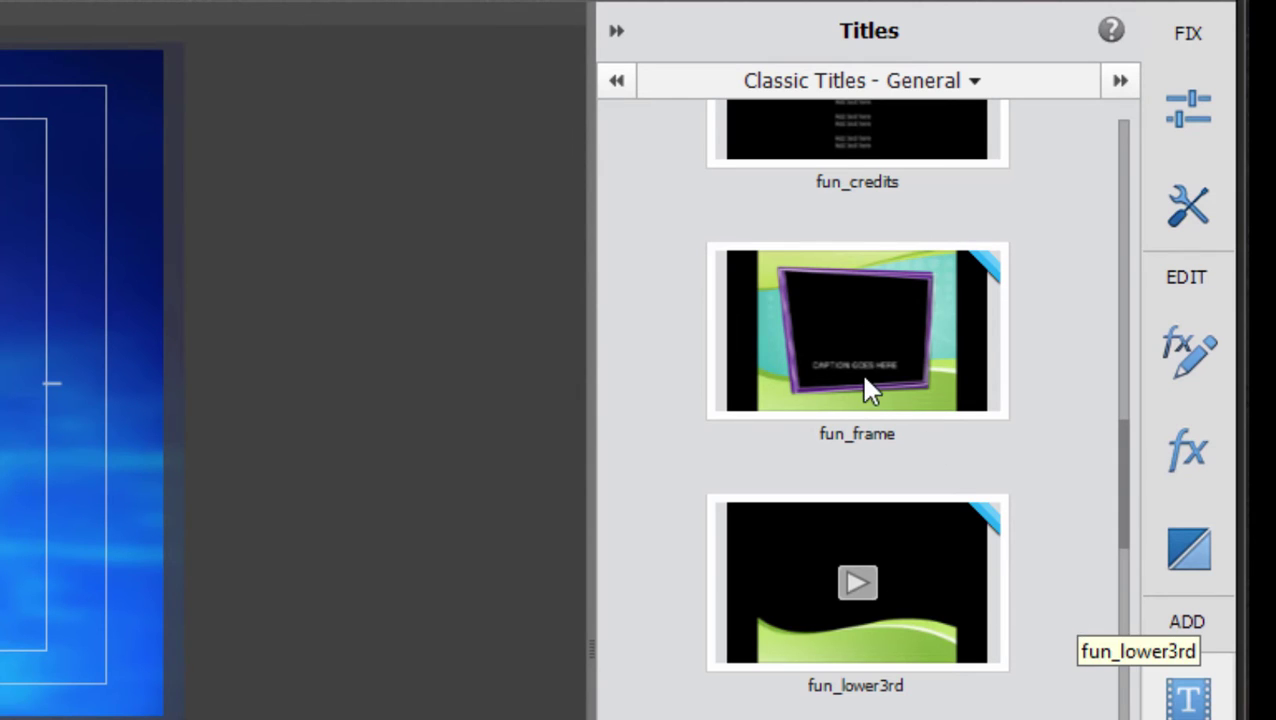
Step: Dismiss the fun_frame download menu and show the title's Text settings (Adobe Caslon Pro Bold, 90)
{"action": "right_click", "coordinate": [800, 385]}
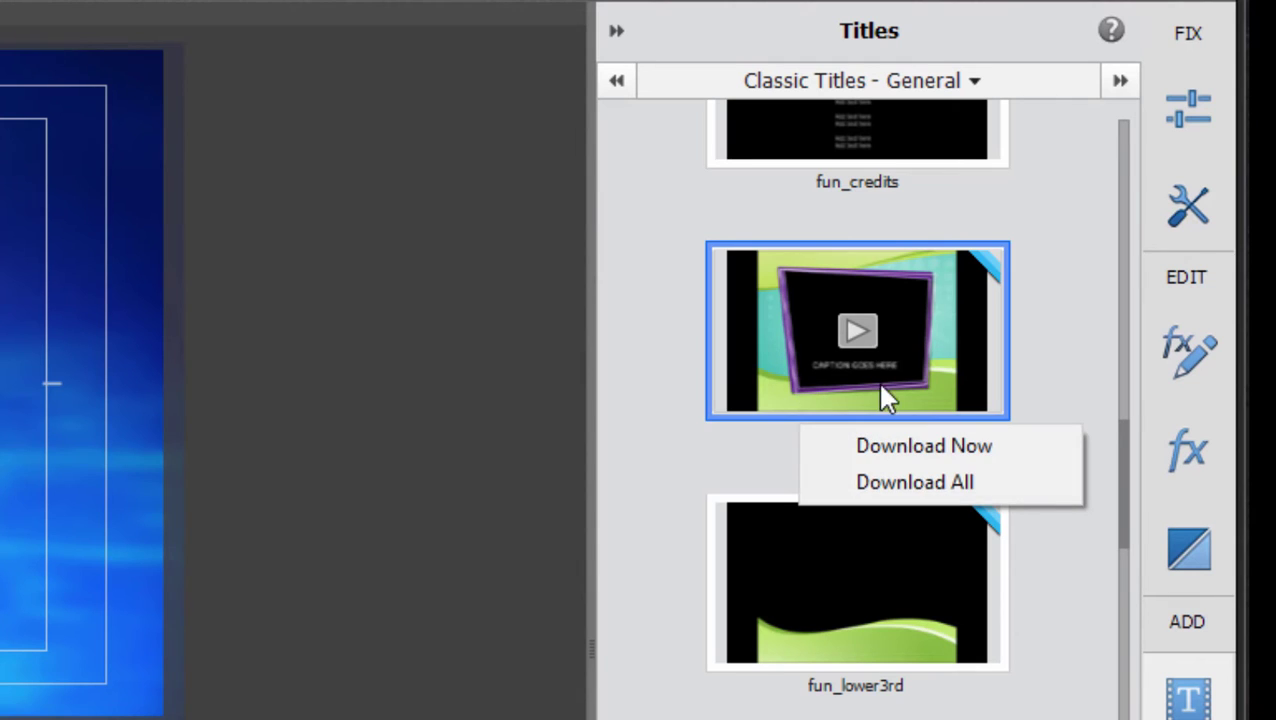
{"action": "left_click", "coordinate": [1090, 340]}
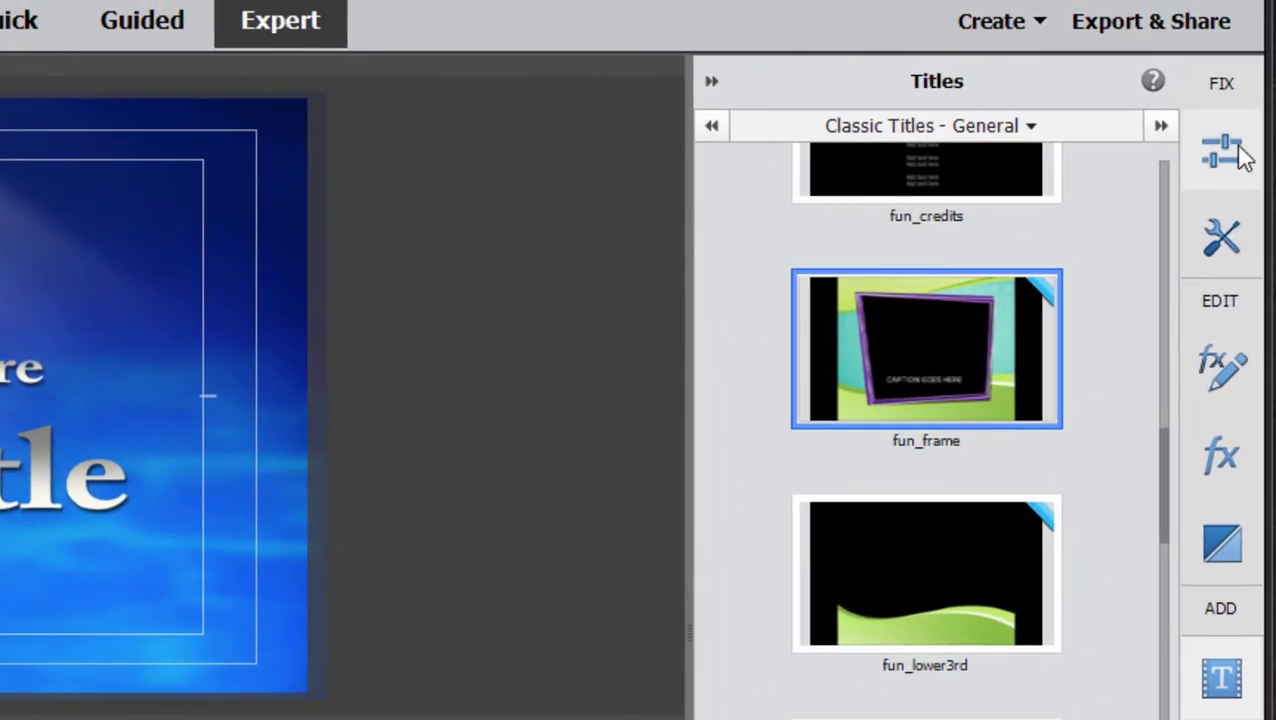
{"action": "left_click", "coordinate": [1236, 156]}
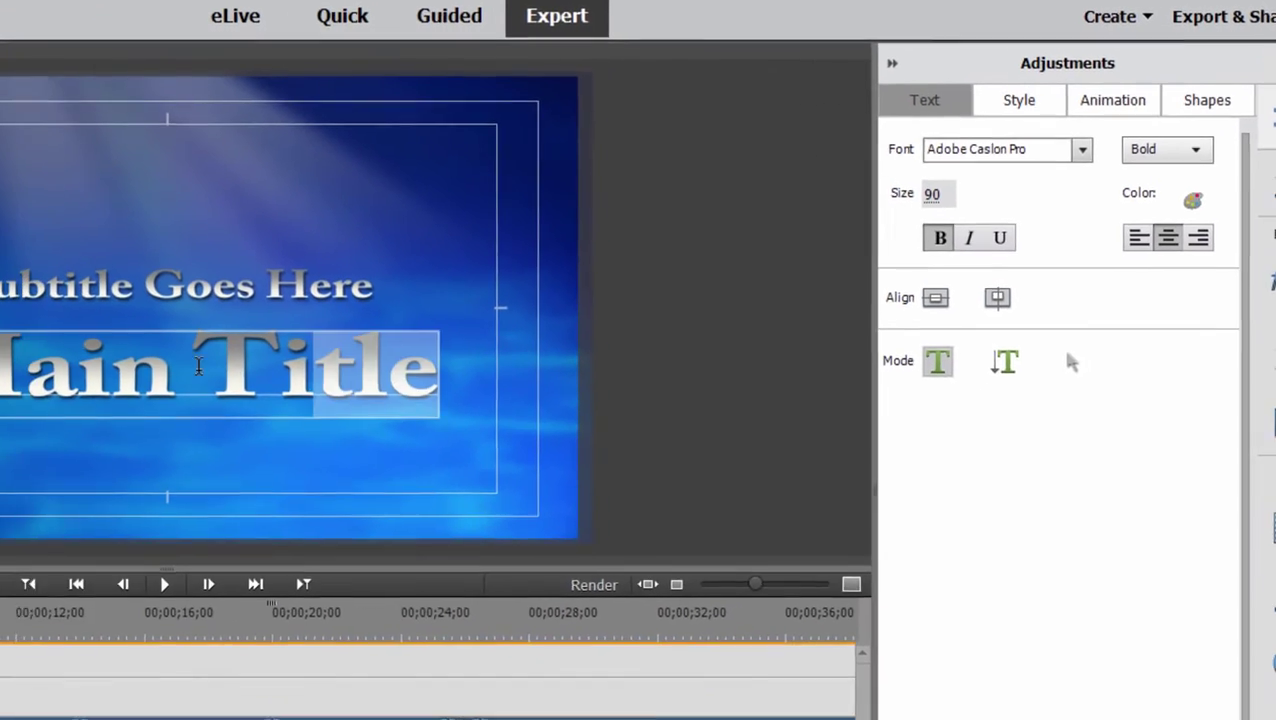
Step: Replace the Main Title text with 'Big Movie' and set its font to Arimo
{"action": "triple_click", "coordinate": [148, 483]}
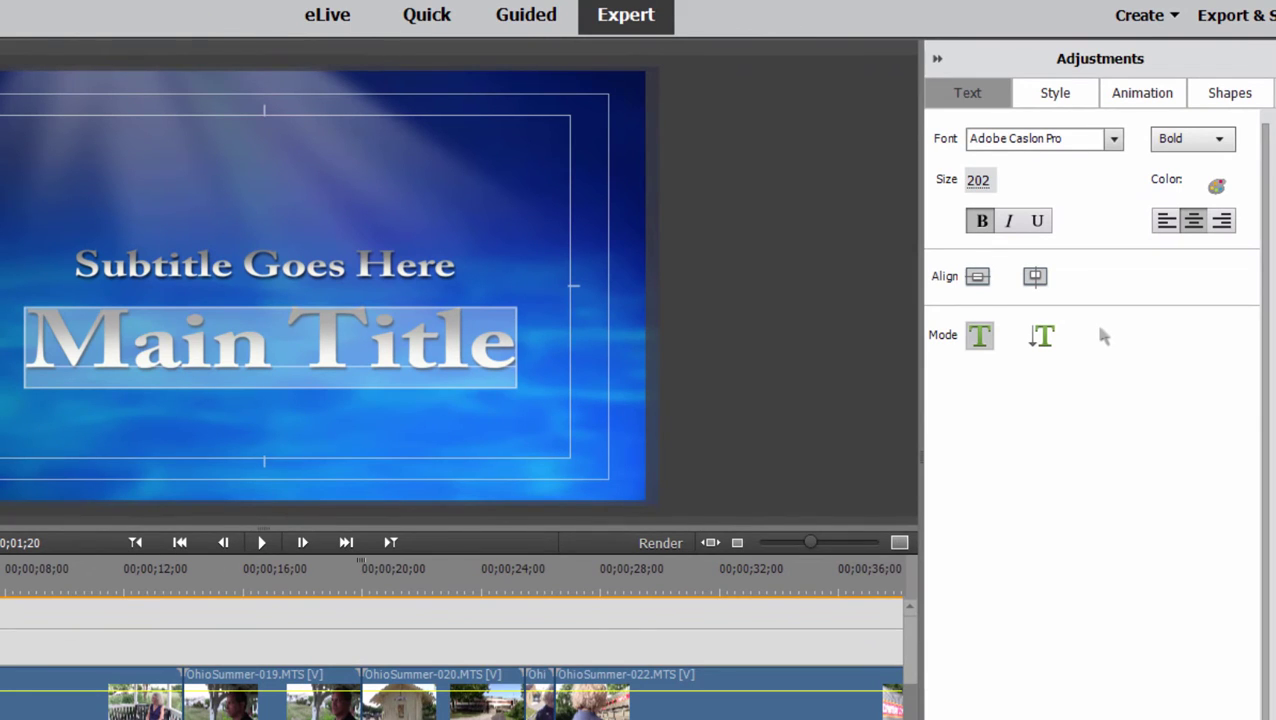
{"action": "type", "text": "Big Movie"}
{"action": "left_click_drag", "start_coordinate": [36, 350], "coordinate": [544, 362]}
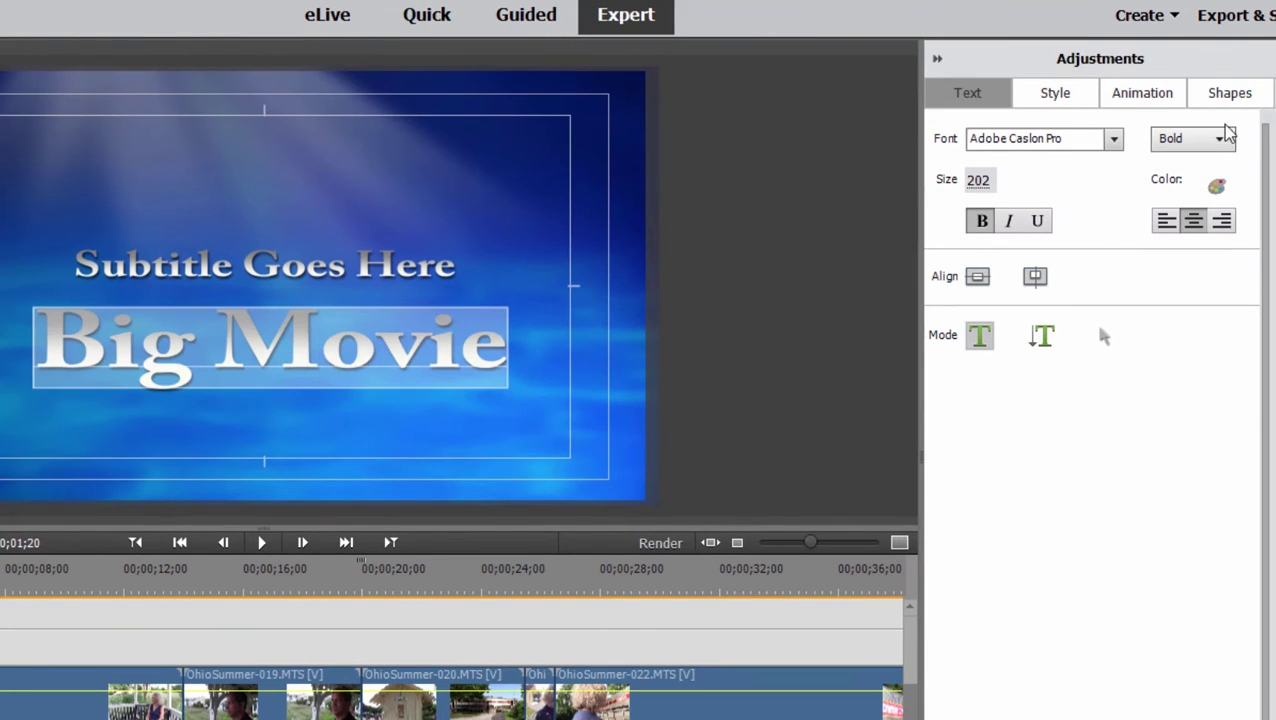
{"action": "left_click", "coordinate": [1113, 144]}
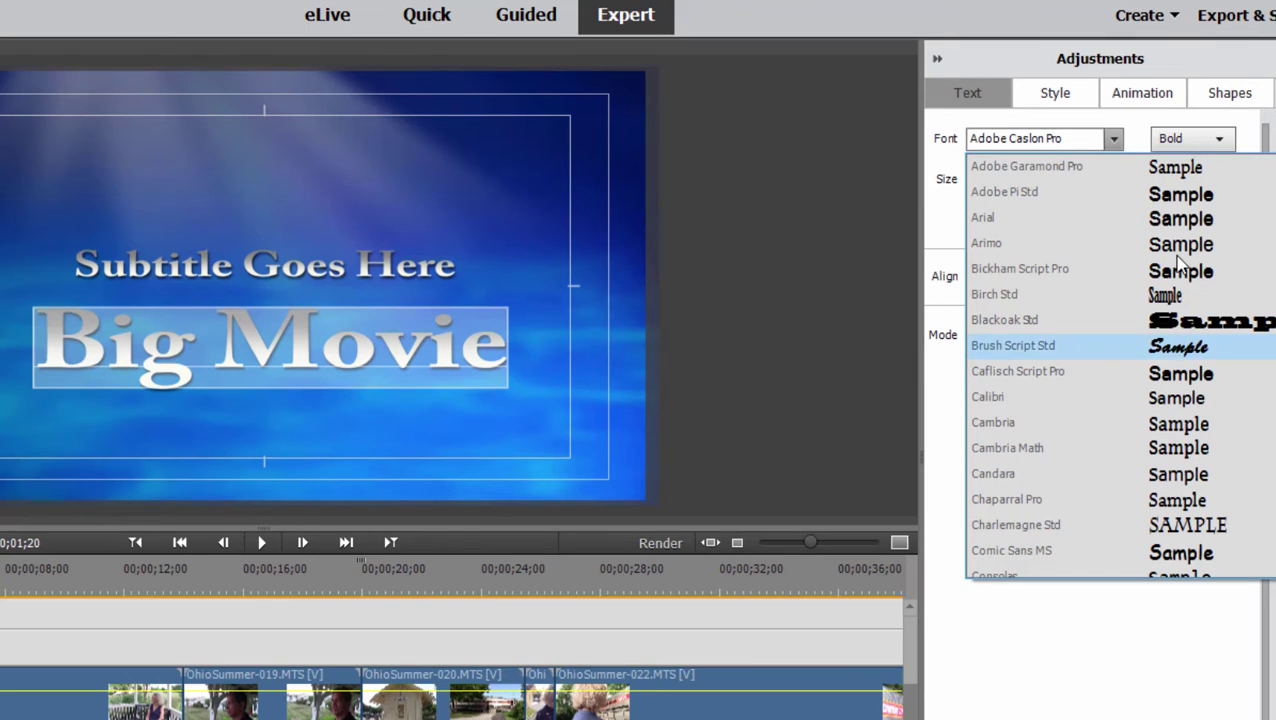
{"action": "left_click", "coordinate": [1180, 243]}
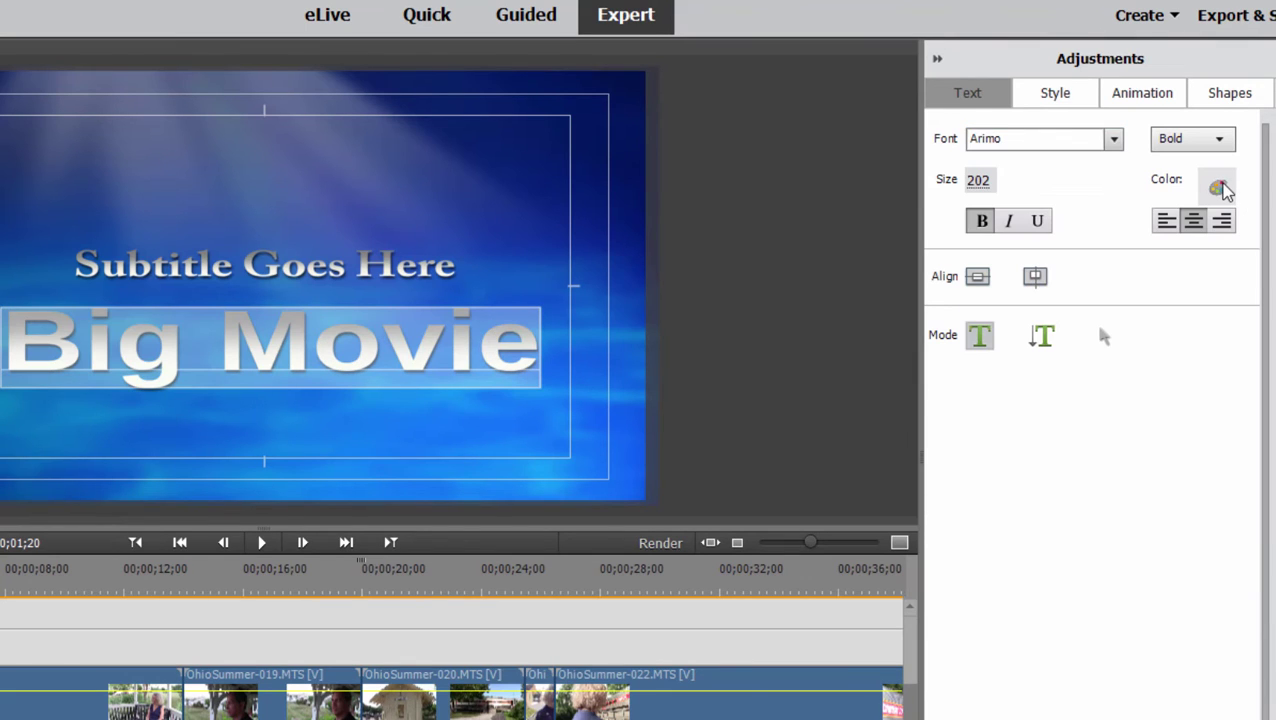
{"action": "left_click", "coordinate": [1220, 185]}
{"action": "left_click", "coordinate": [589, 168]}
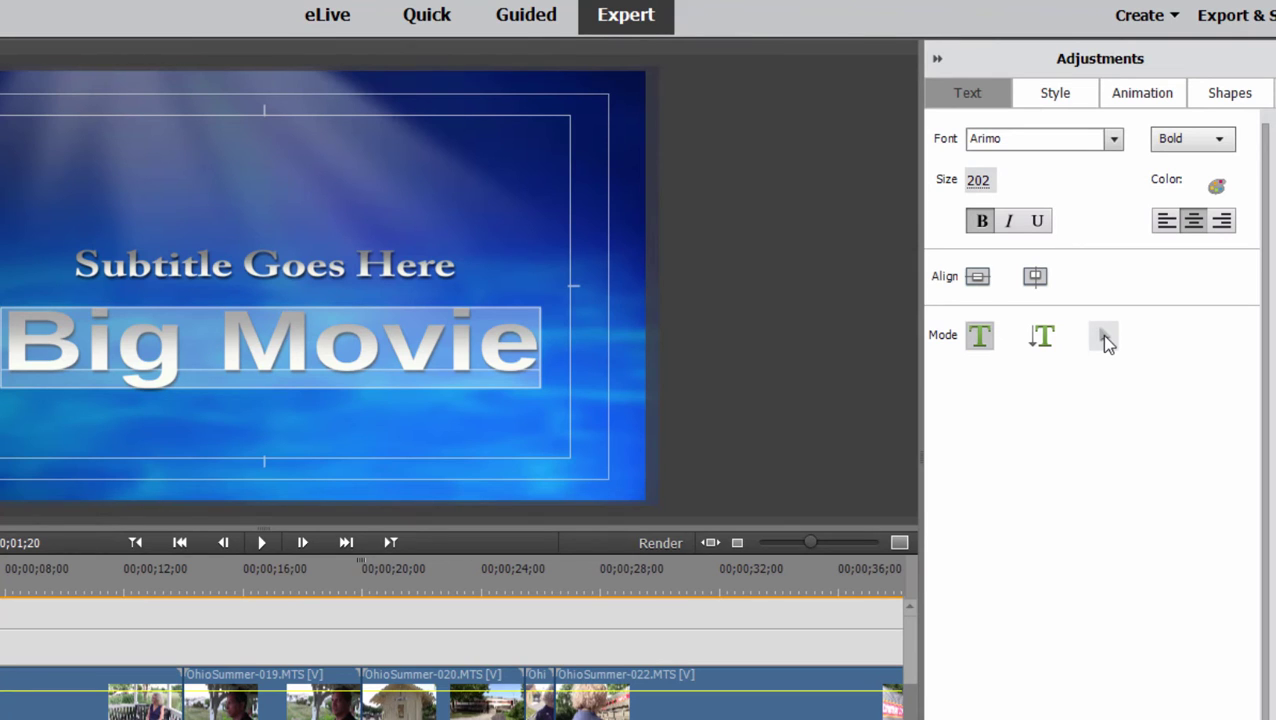
Step: With the Selection tool, drag the Big Movie line above the subtitle
{"action": "left_click", "coordinate": [1104, 338]}
{"action": "left_click", "coordinate": [433, 165]}
{"action": "left_click", "coordinate": [282, 262]}
{"action": "left_click_drag", "start_coordinate": [278, 220], "coordinate": [275, 192]}
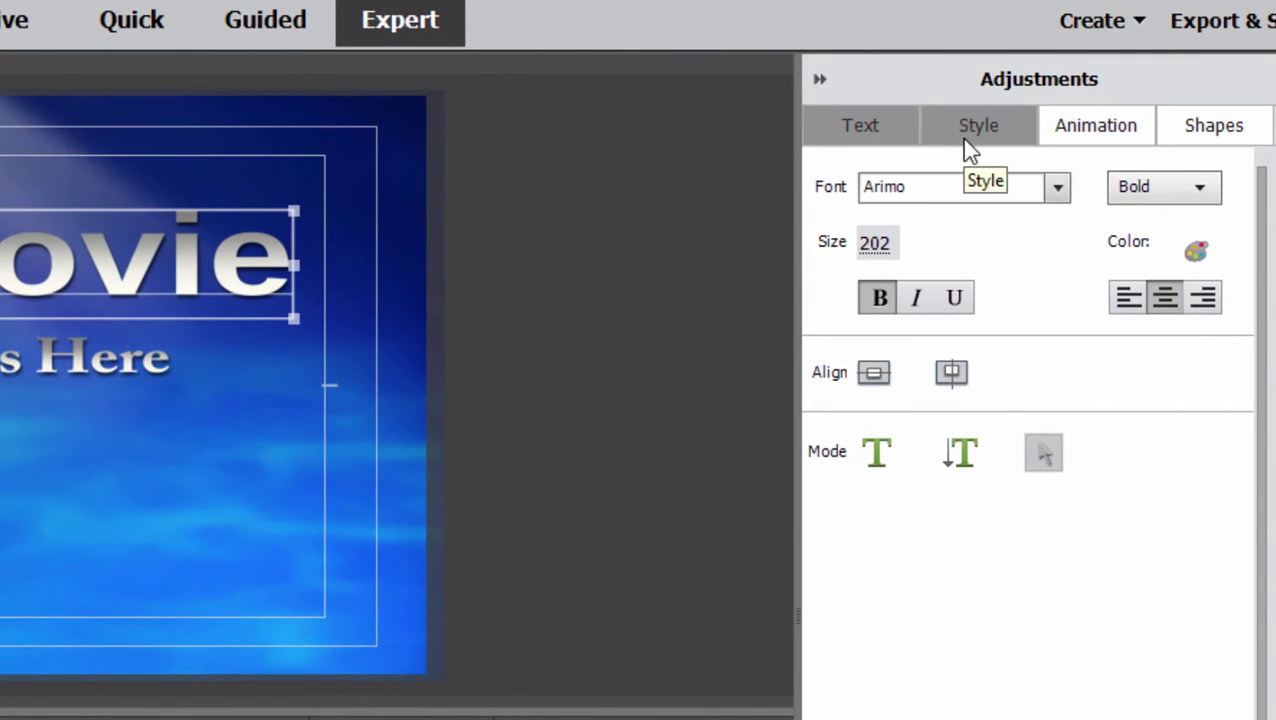
Step: Preview styles like Birch White 80, Giddyup Black 80, Hobo Black 75, then apply Lithos Pro White 94
{"action": "left_click", "coordinate": [963, 140]}
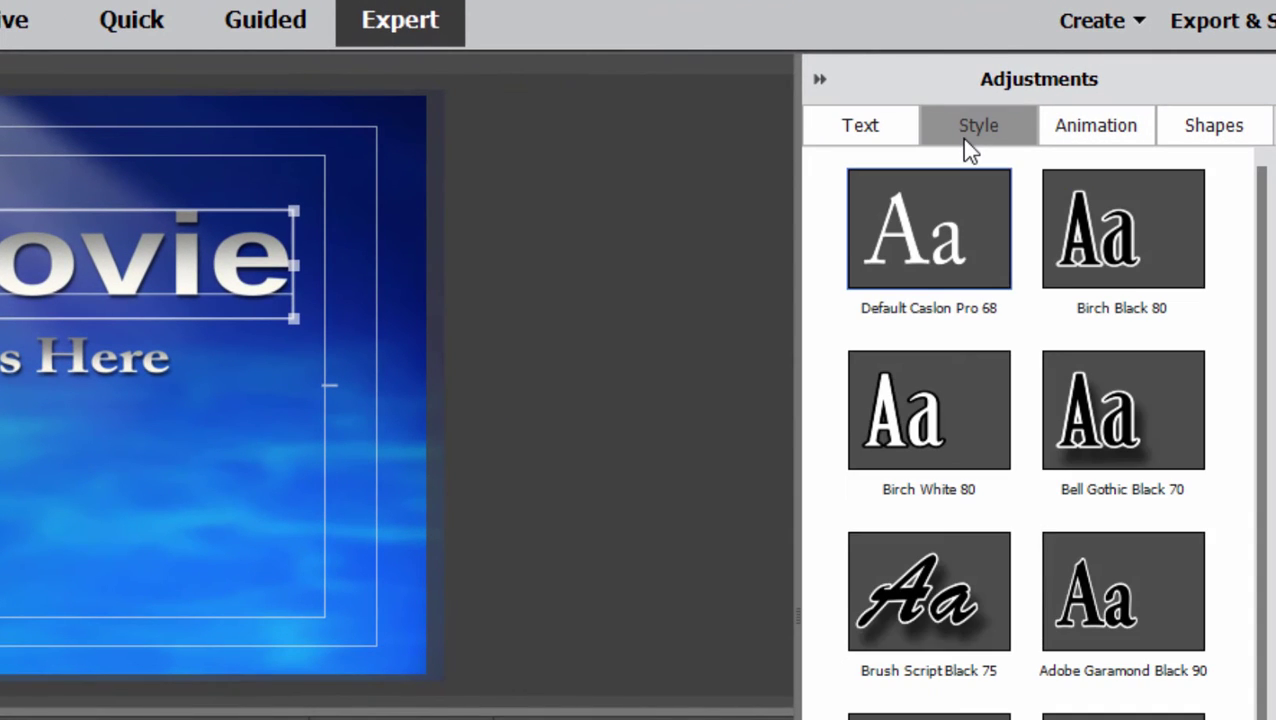
{"action": "left_click", "coordinate": [938, 424]}
{"action": "left_click", "coordinate": [929, 716]}
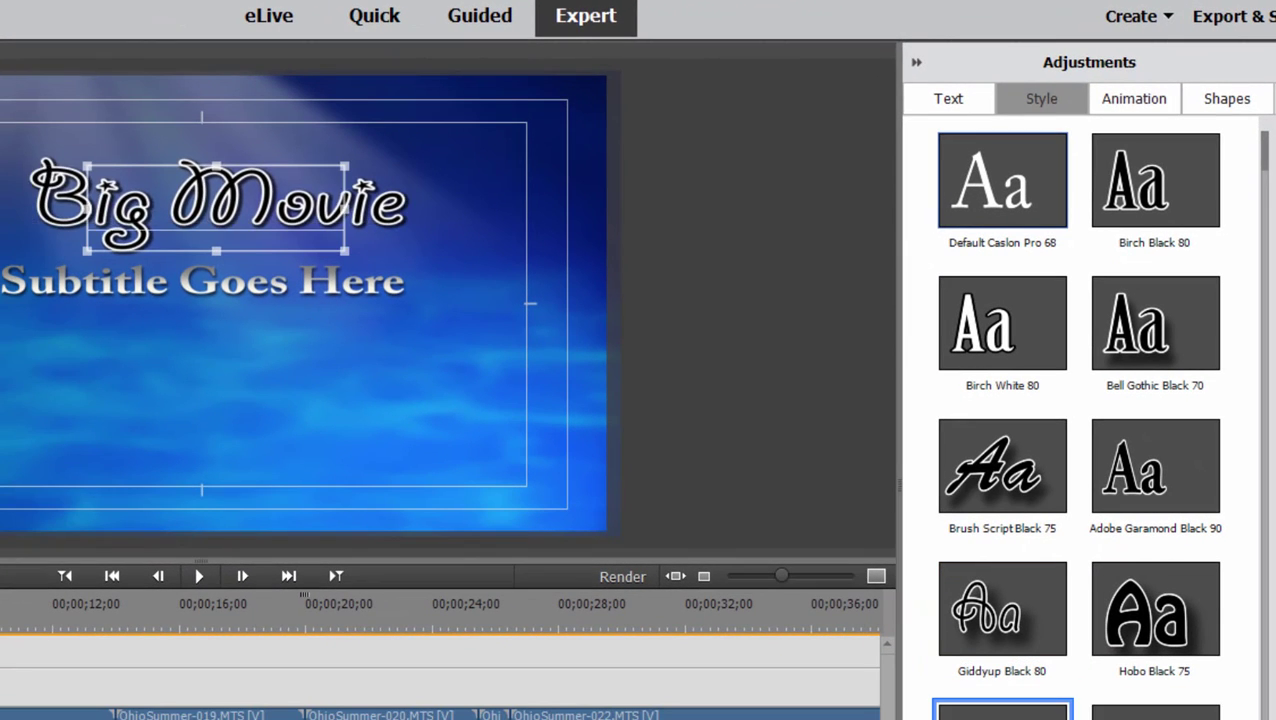
{"action": "left_click", "coordinate": [987, 715]}
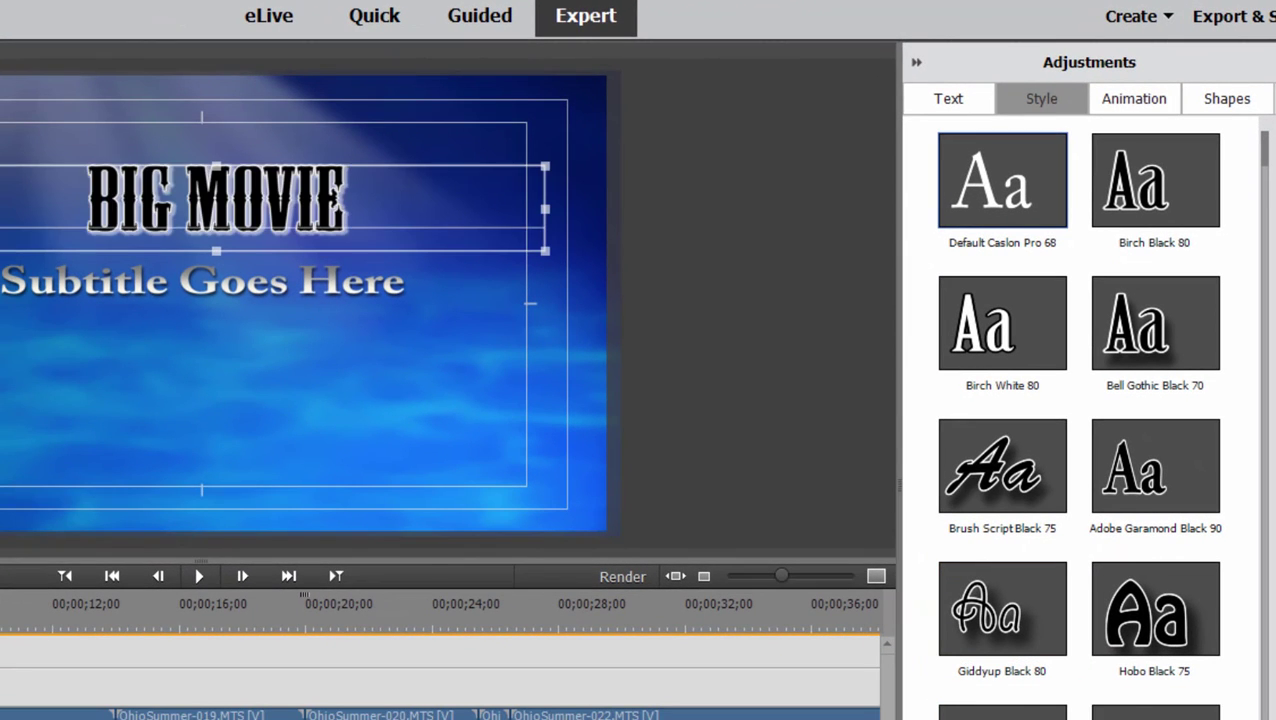
{"action": "left_click", "coordinate": [1148, 715]}
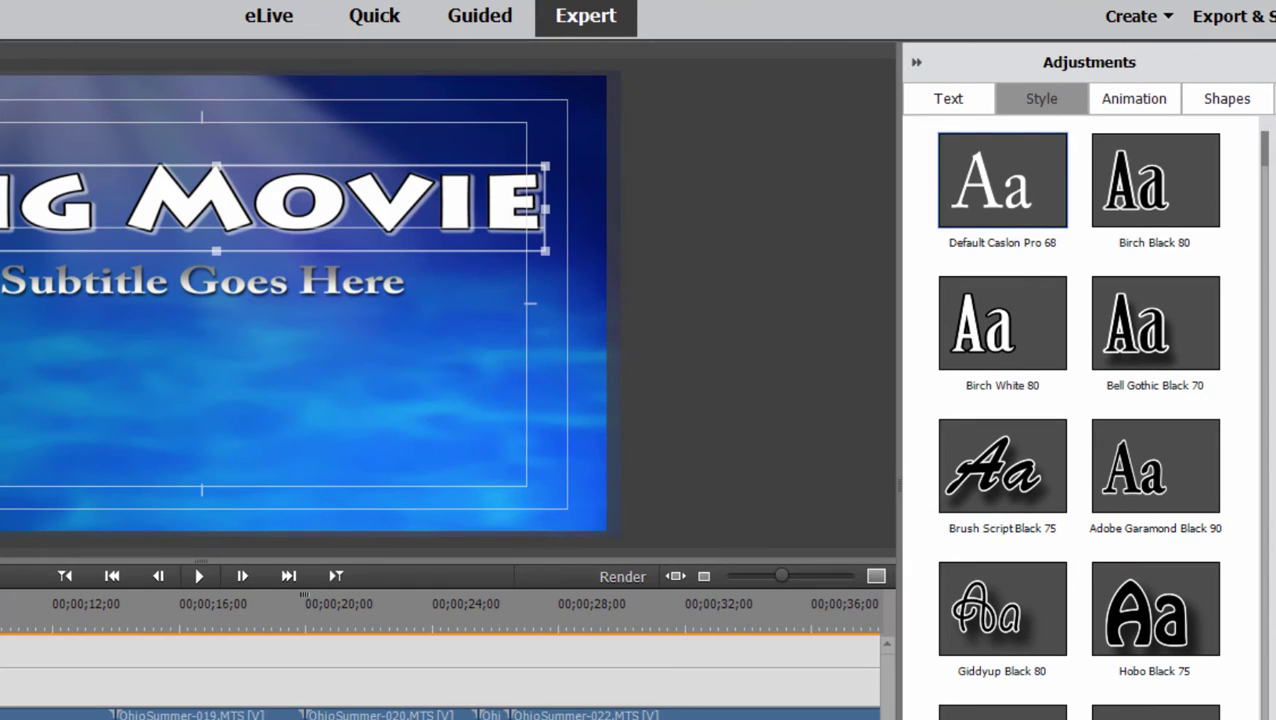
{"action": "scroll", "coordinate": [1002, 645], "scroll_direction": "down", "scroll_amount": 3}
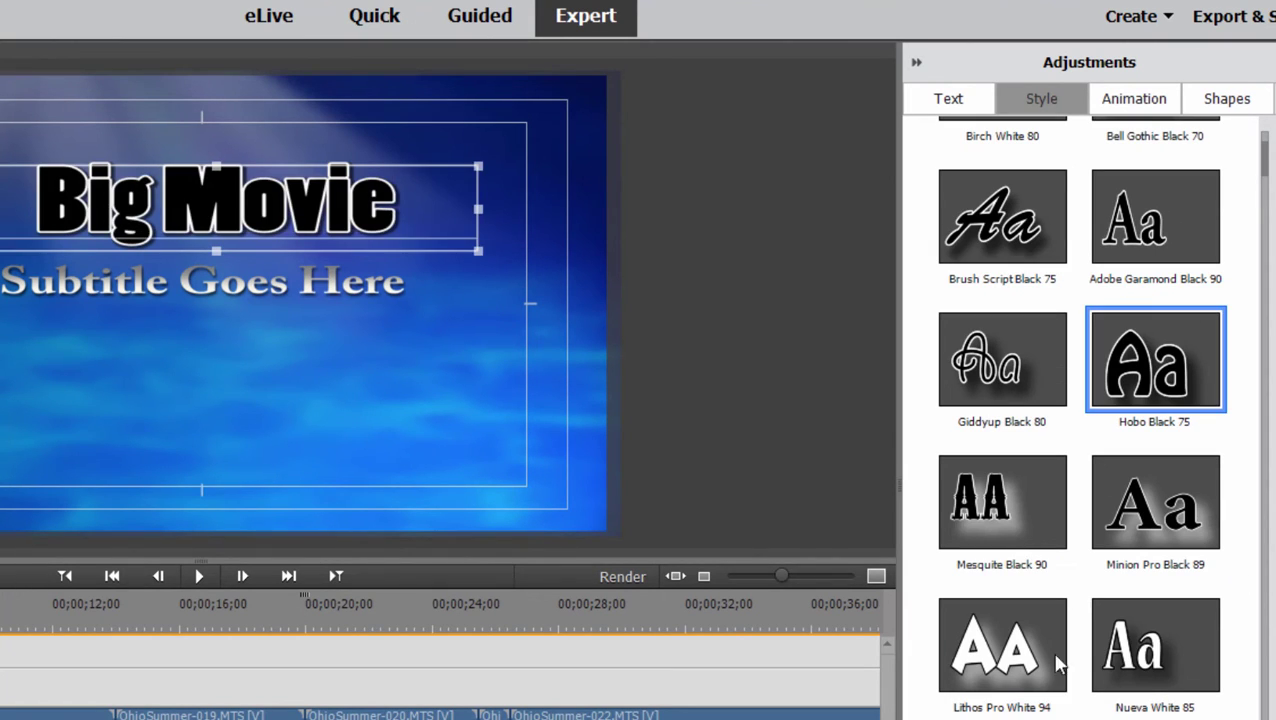
{"action": "left_click", "coordinate": [1138, 355]}
{"action": "left_click", "coordinate": [1033, 658]}
Step: Browse the title animation presets without applying any
{"action": "left_click", "coordinate": [1133, 98]}
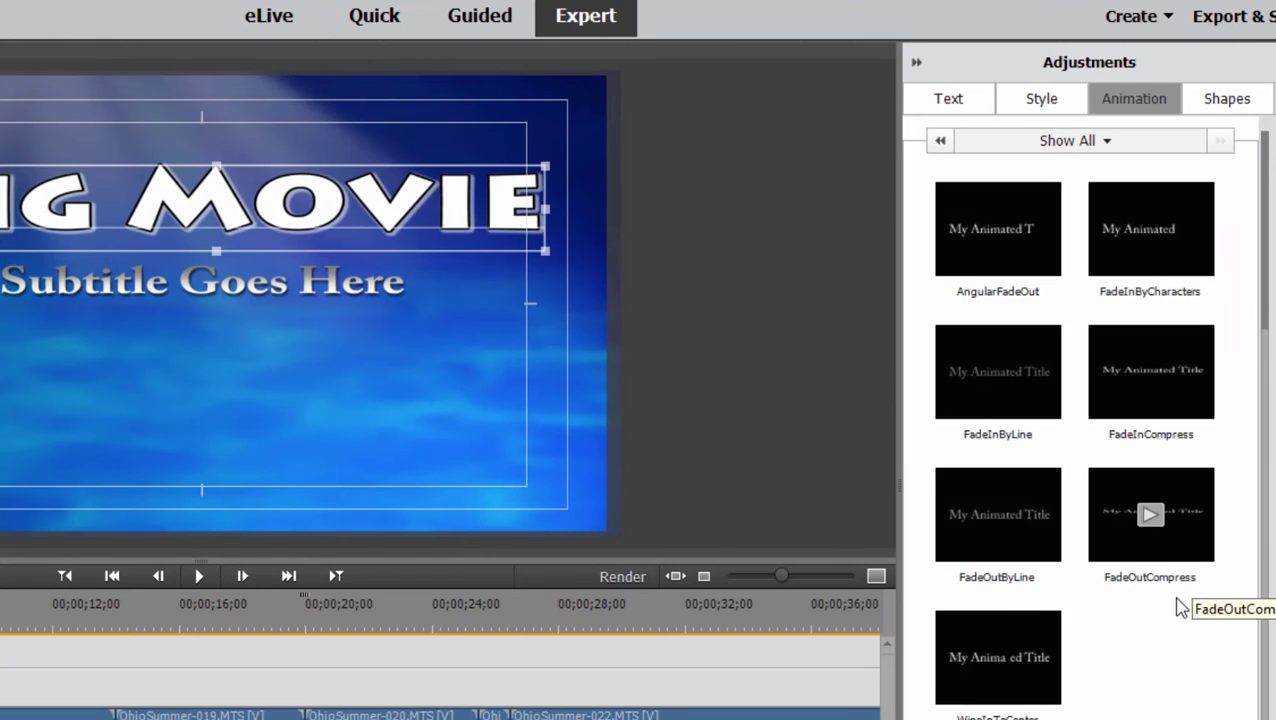
{"action": "mouse_move", "coordinate": [1148, 372]}
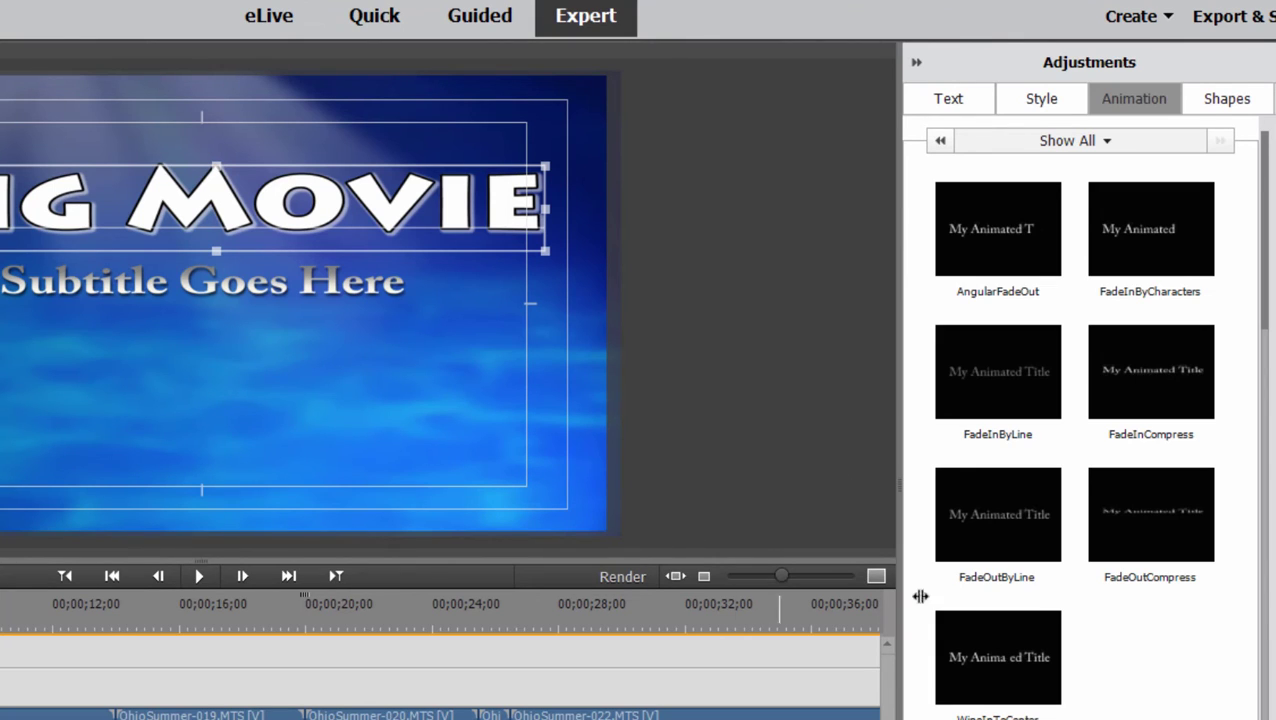
{"action": "scroll", "coordinate": [1073, 590], "scroll_direction": "down", "scroll_amount": 10}
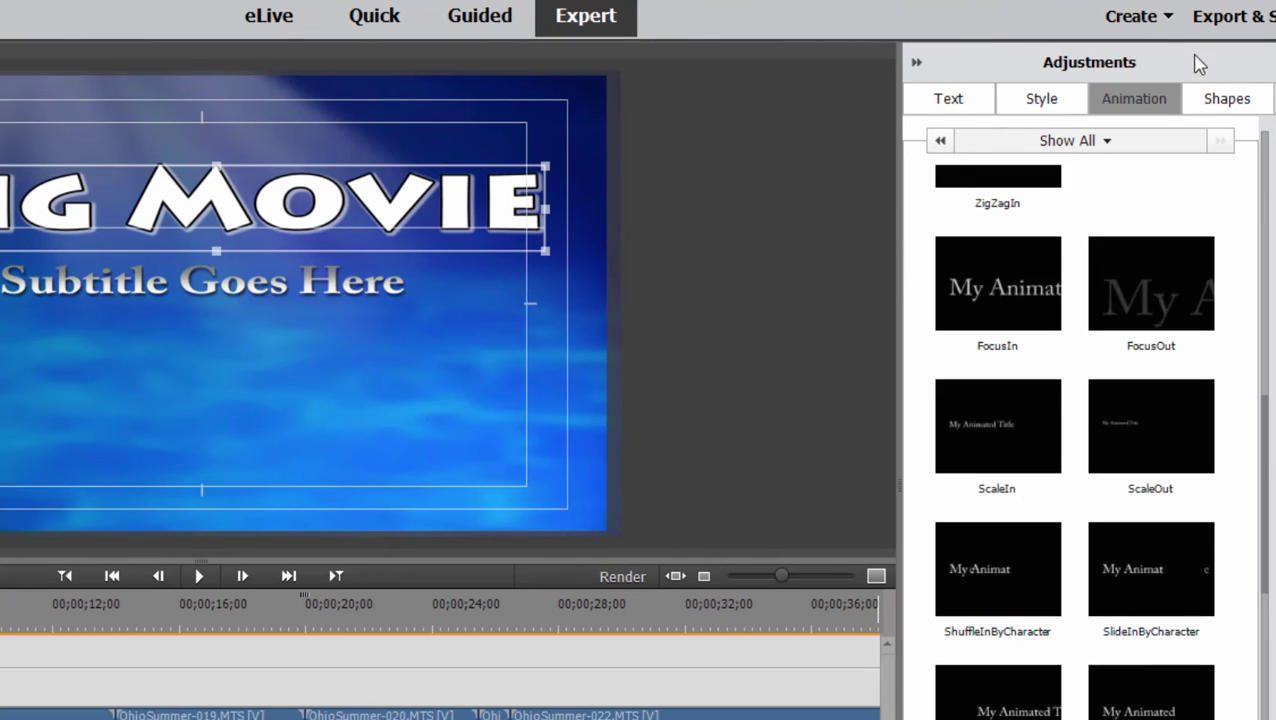
Step: Draw a cyan rectangle across the upper title area, covering the text, leaving its colour unchanged
{"action": "left_click", "coordinate": [1213, 106]}
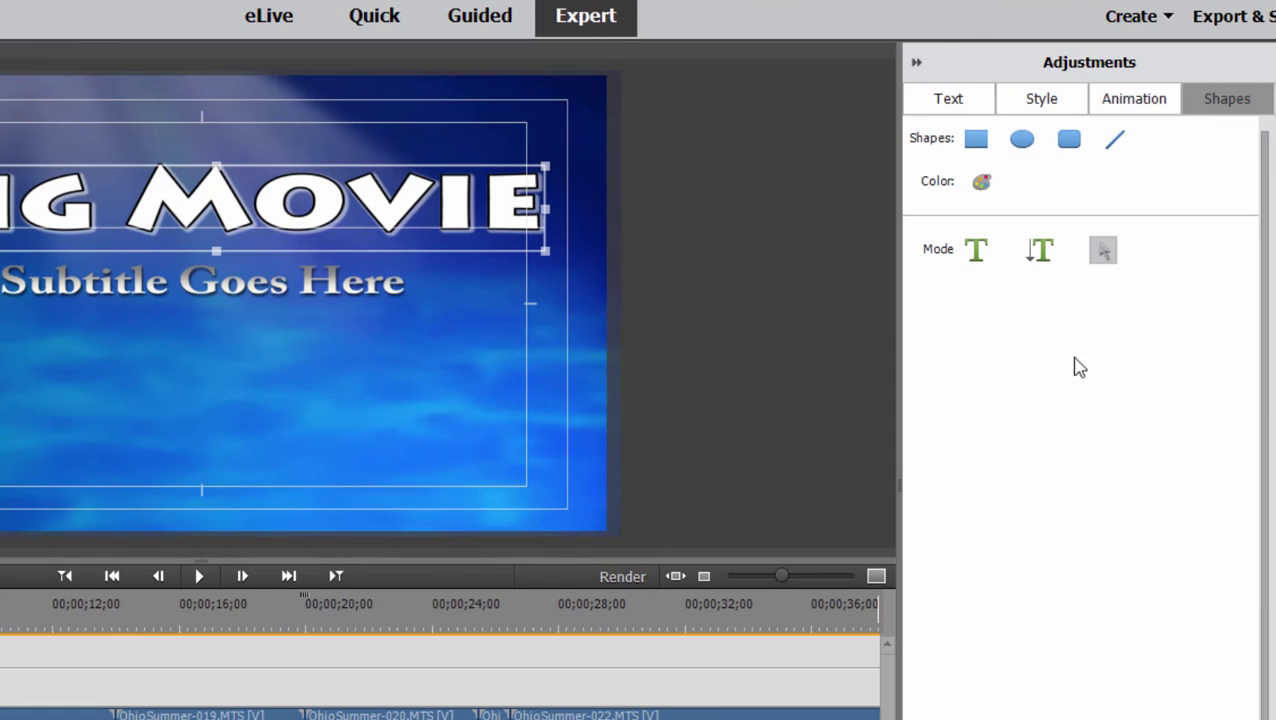
{"action": "left_click", "coordinate": [976, 145]}
{"action": "left_click_drag", "start_coordinate": [5, 132], "coordinate": [527, 322]}
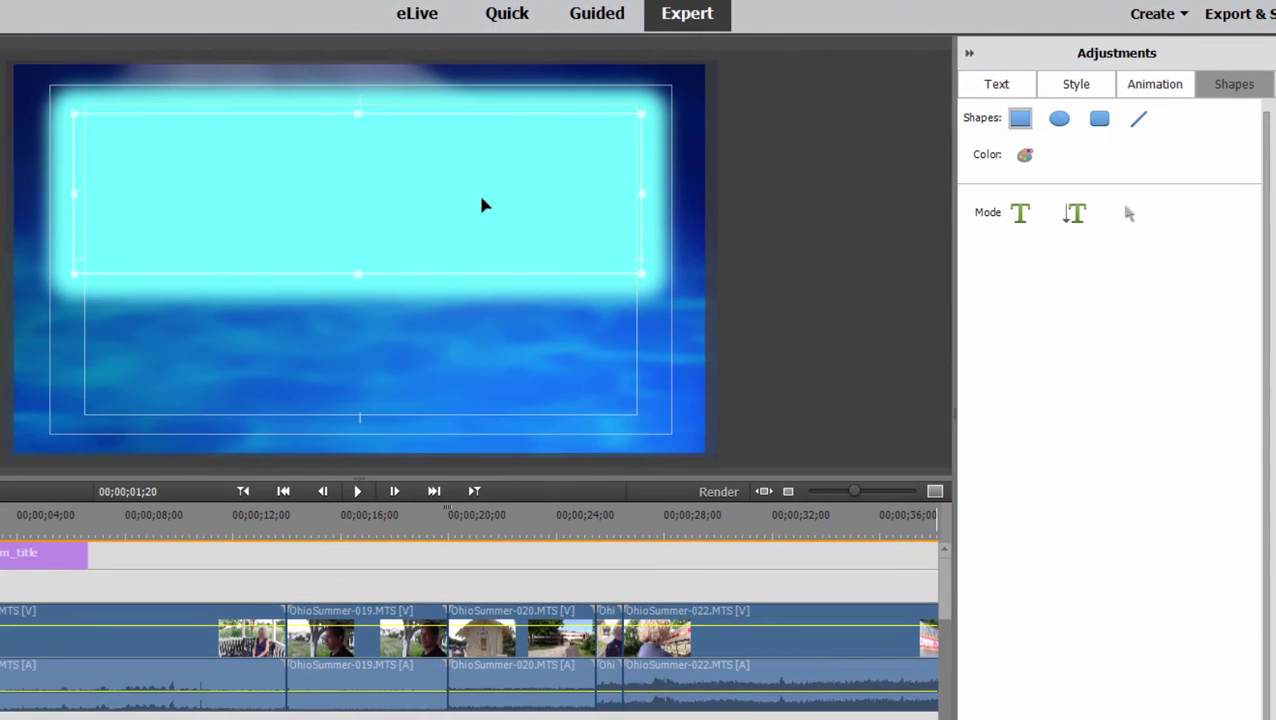
{"action": "left_click", "coordinate": [1024, 158]}
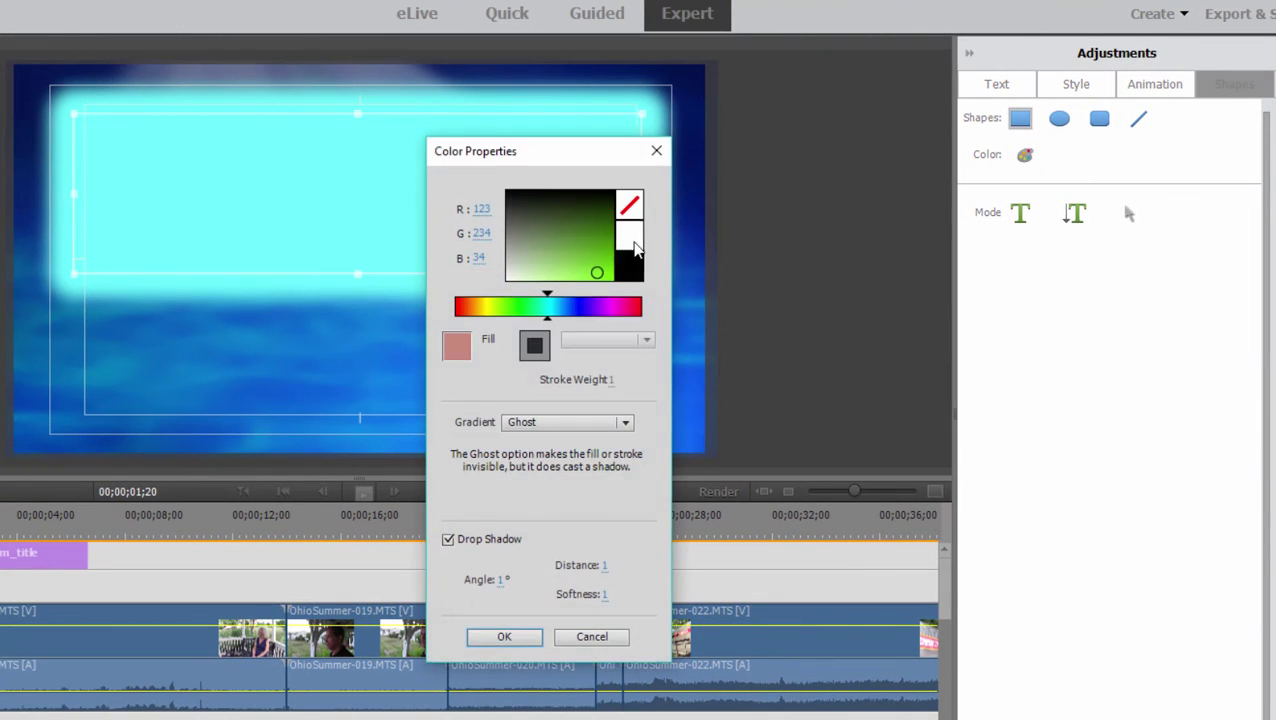
{"action": "key", "text": "Return"}
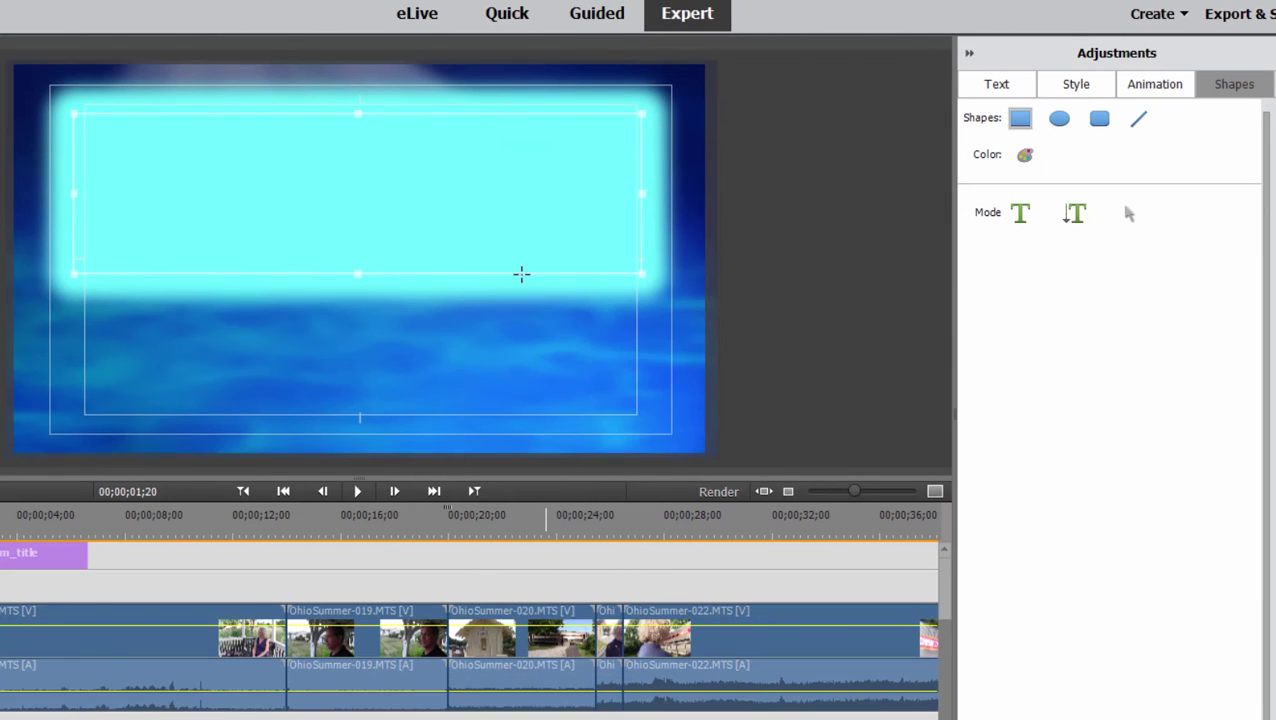
Step: Send the cyan rectangle to the back, then send the blue background image behind it
{"action": "right_click", "coordinate": [501, 237]}
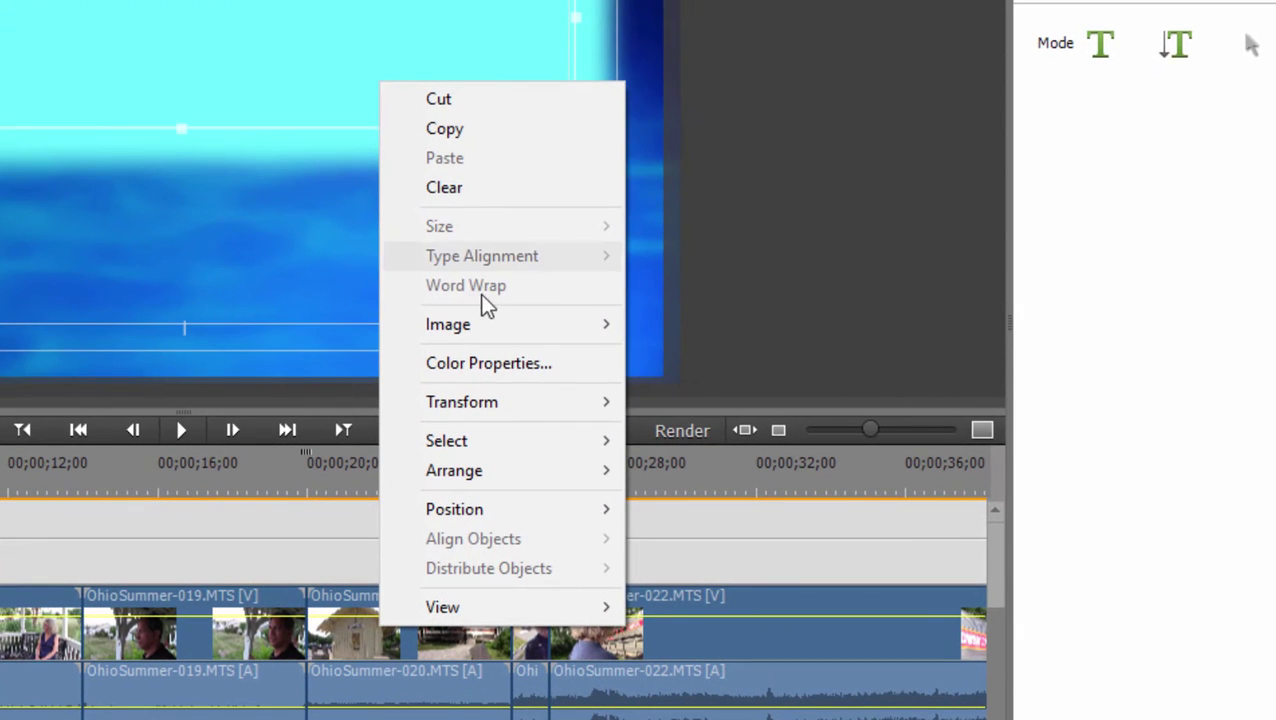
{"action": "mouse_move", "coordinate": [561, 472]}
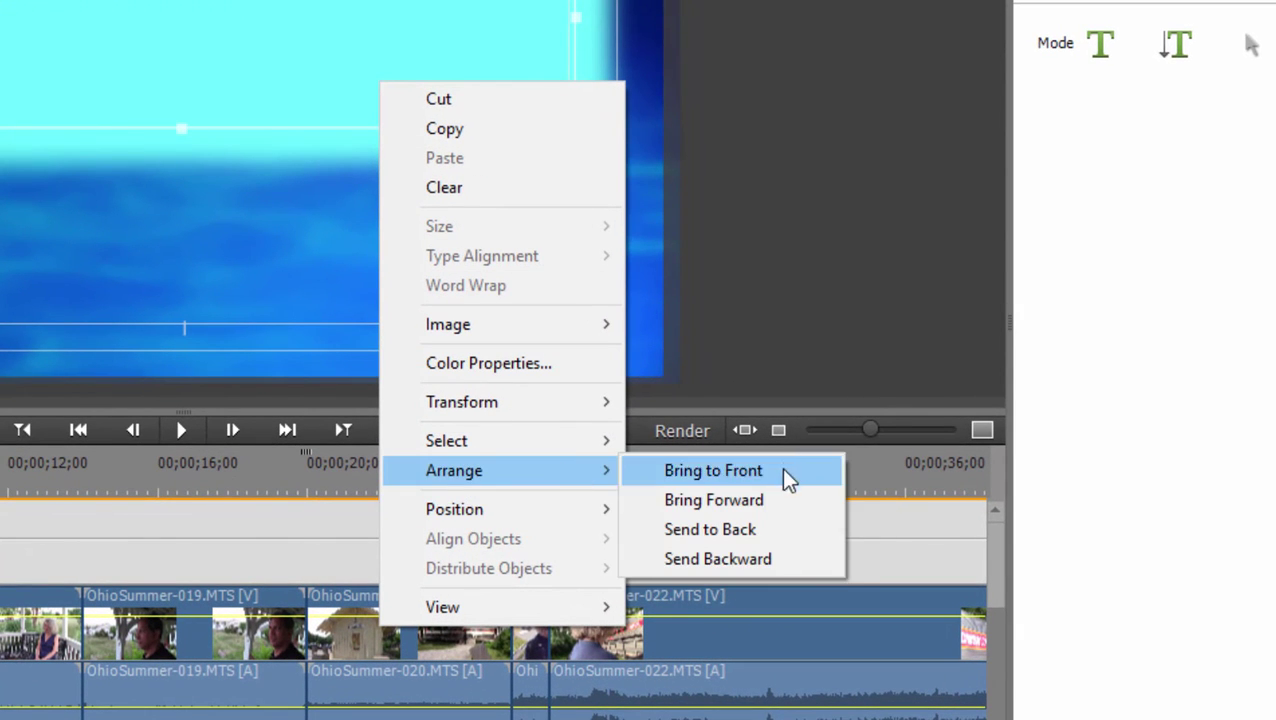
{"action": "left_click", "coordinate": [760, 528]}
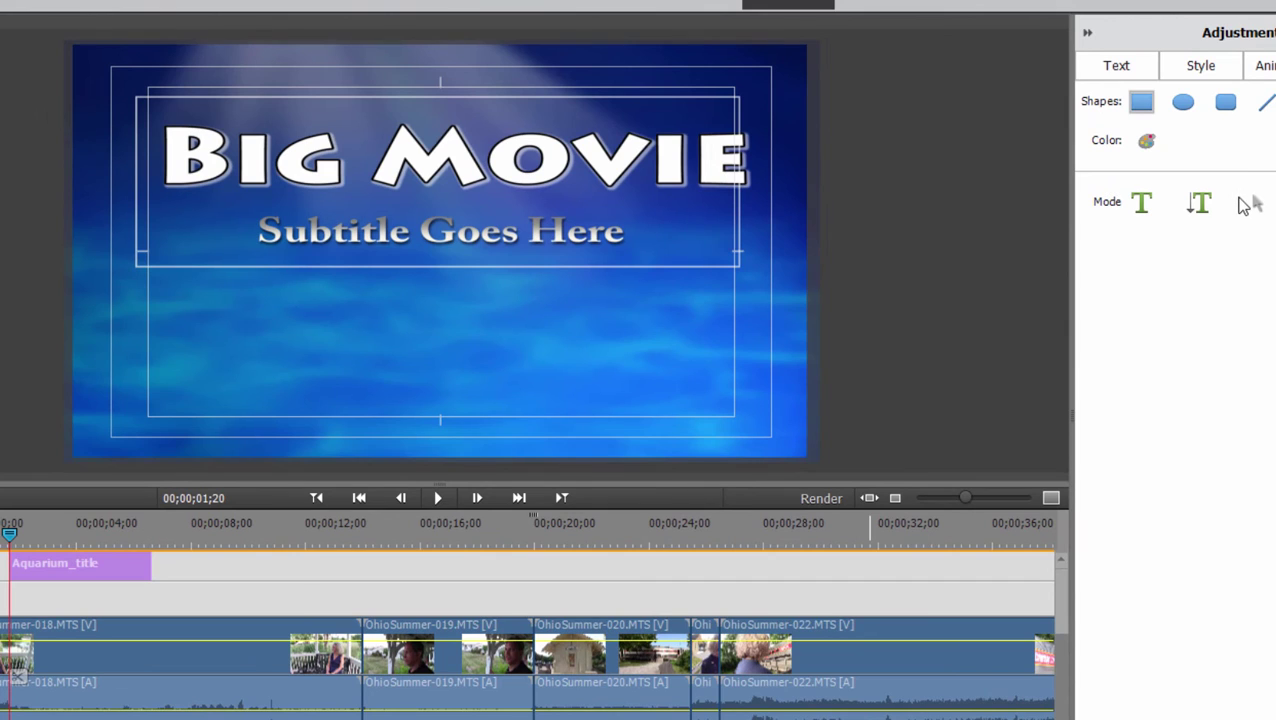
{"action": "left_click", "coordinate": [1256, 203]}
{"action": "left_click", "coordinate": [742, 331]}
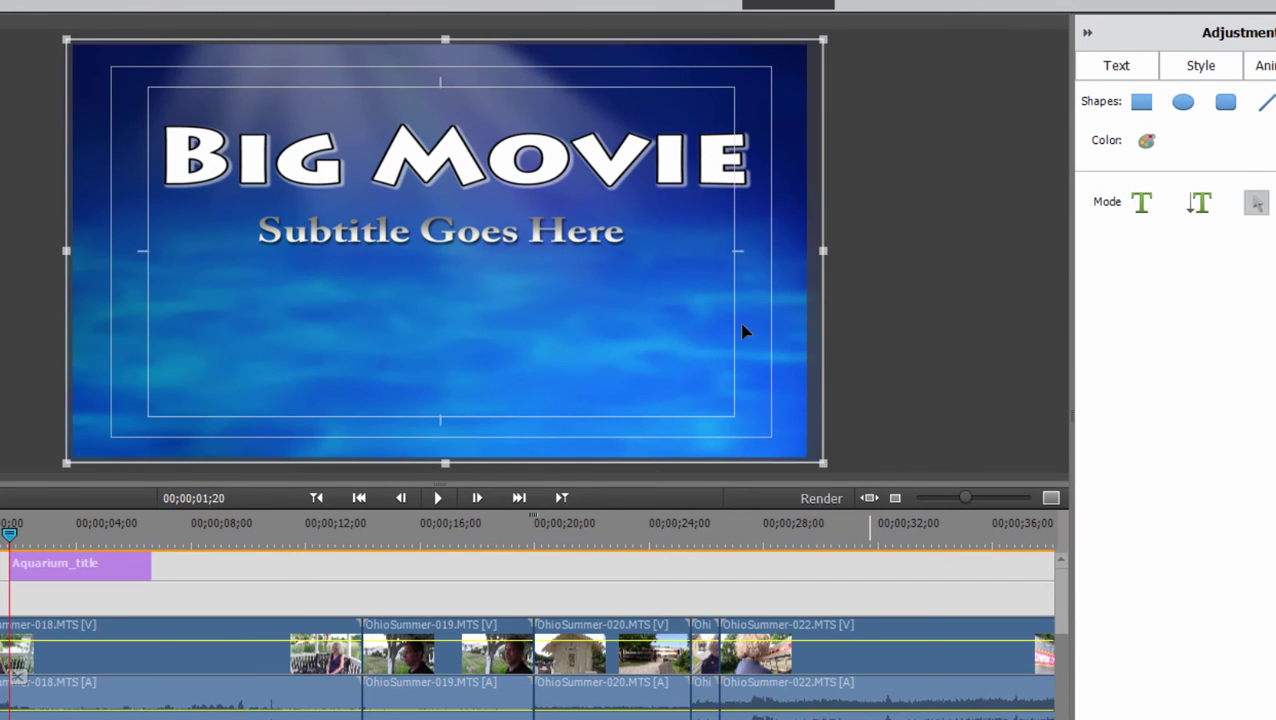
{"action": "right_click", "coordinate": [744, 330]}
{"action": "mouse_move", "coordinate": [830, 625]}
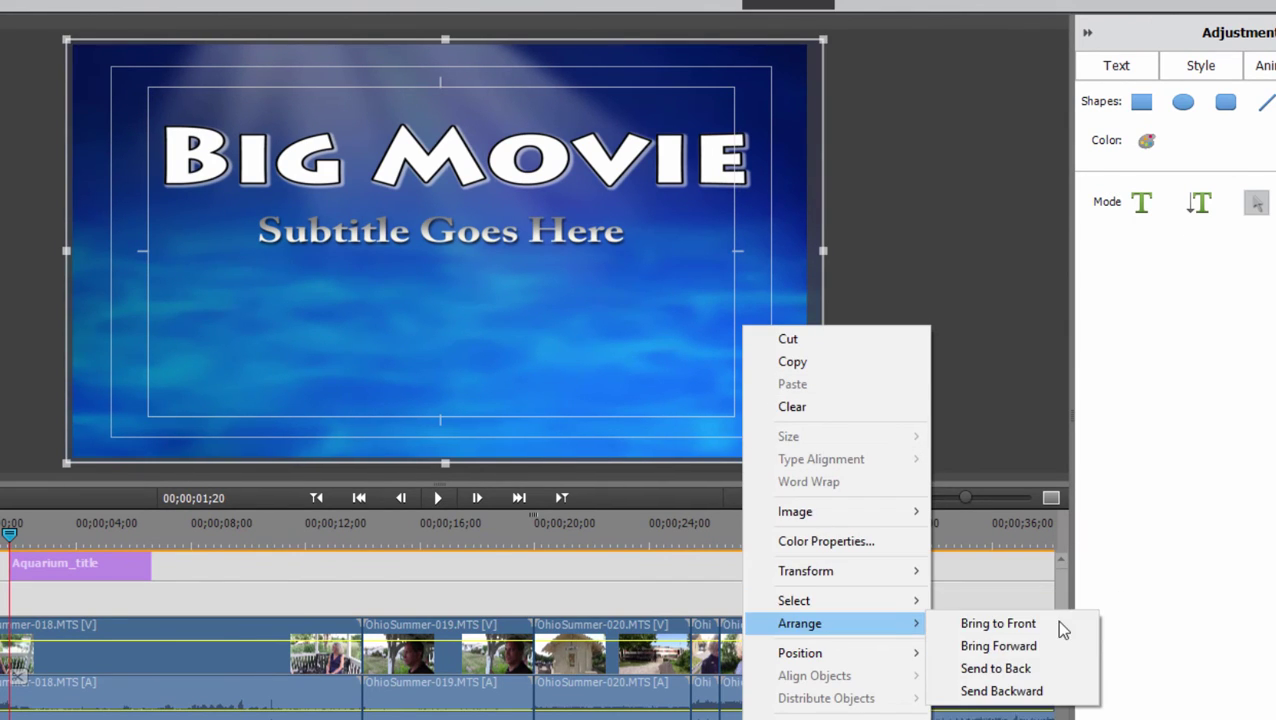
{"action": "left_click", "coordinate": [1033, 669]}
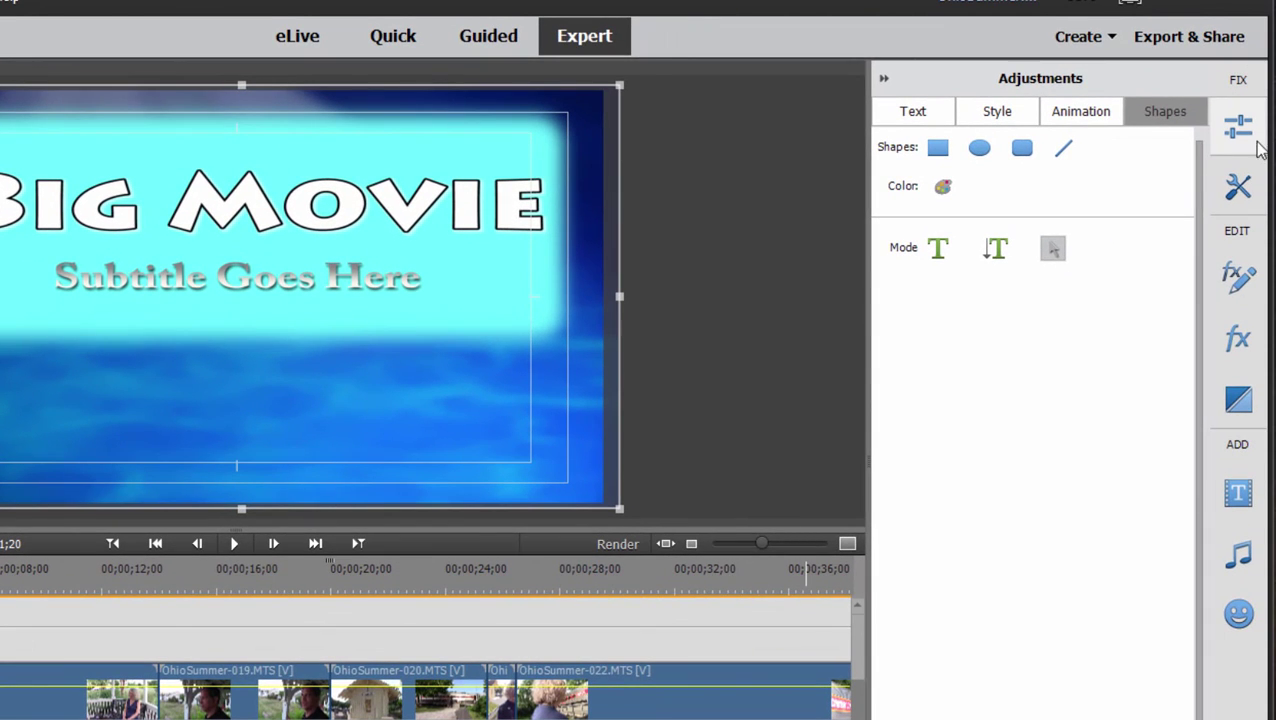
Step: Collapse the Adjustments panel and apply a video fade to the Aquarium_title clip
{"action": "left_click", "coordinate": [1242, 138]}
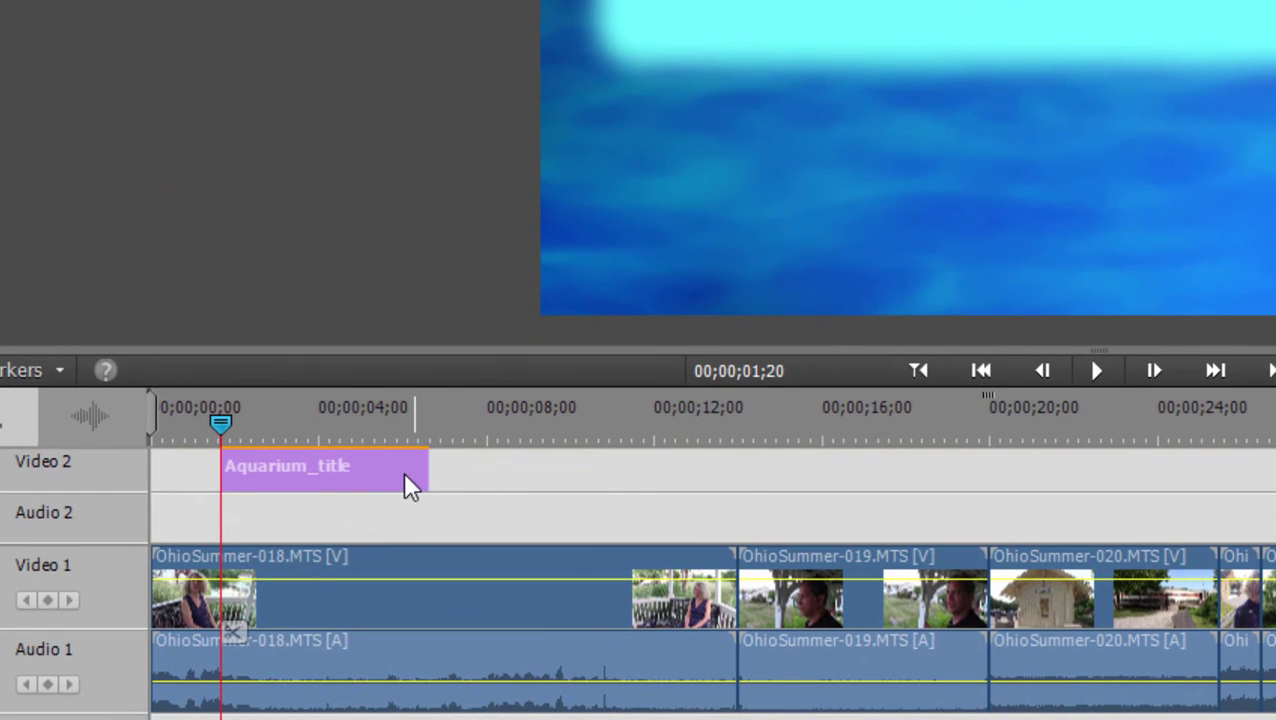
{"action": "right_click", "coordinate": [405, 468]}
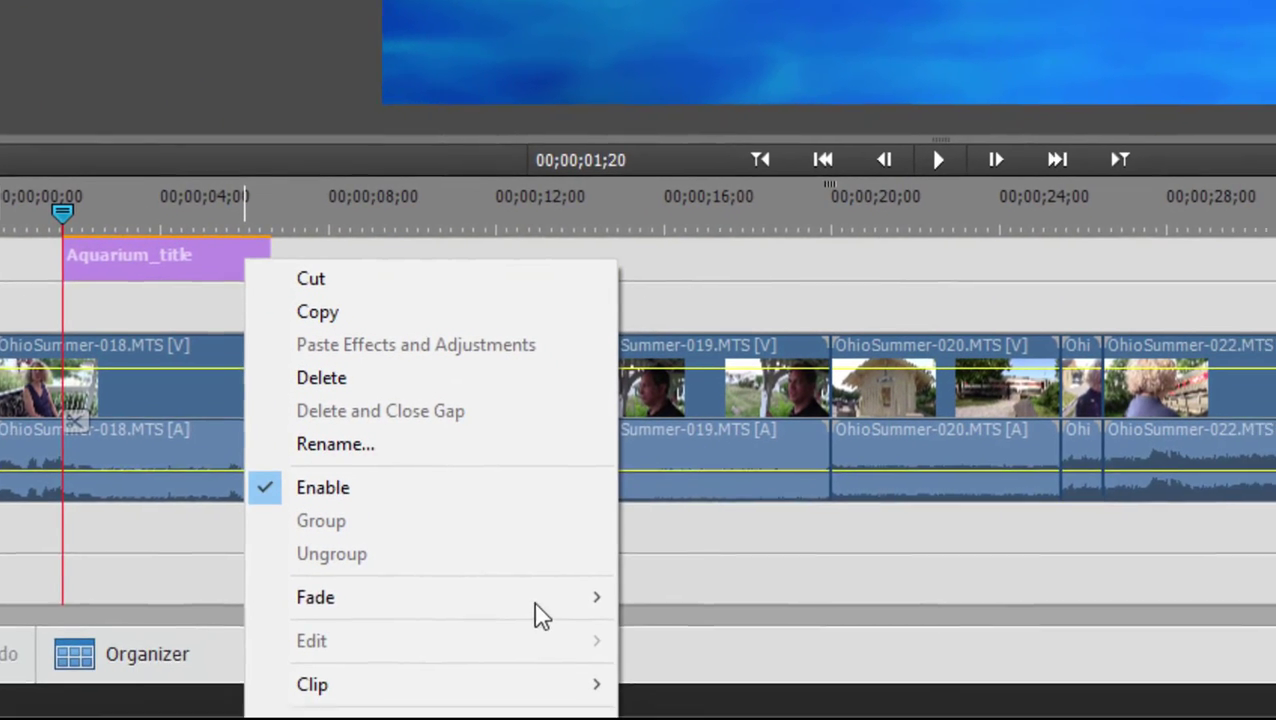
{"action": "mouse_move", "coordinate": [540, 613]}
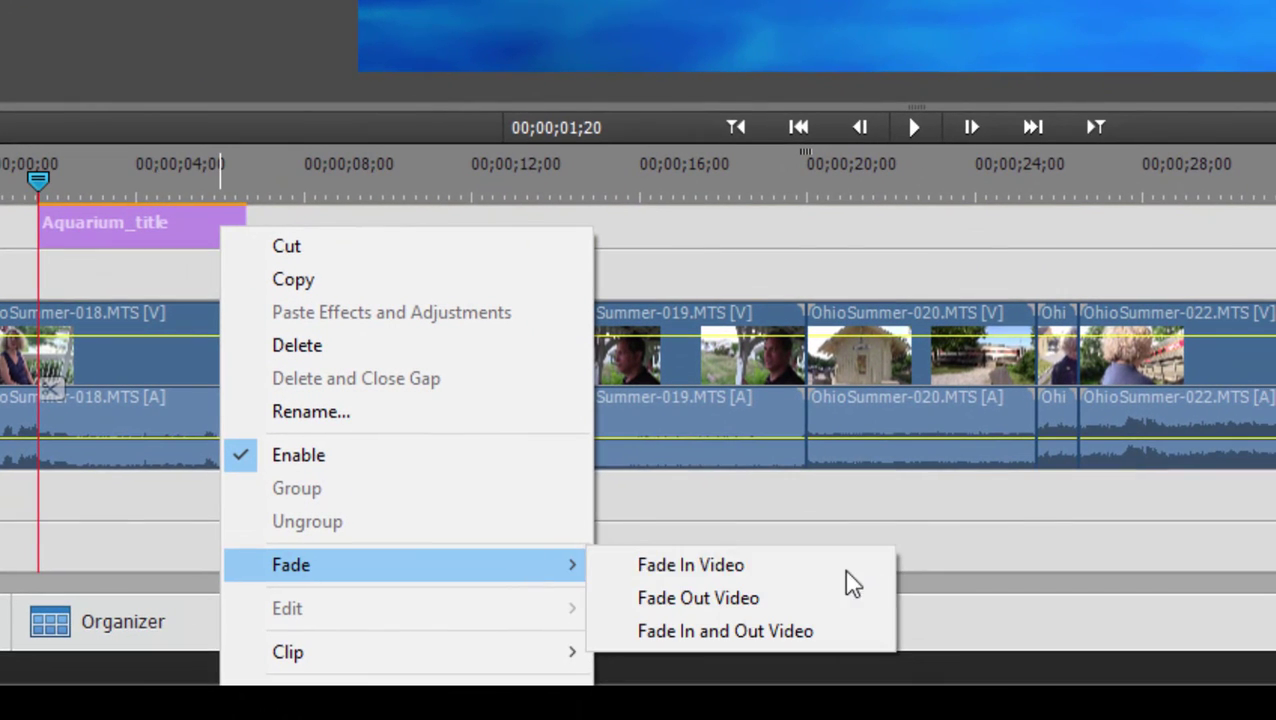
{"action": "left_click", "coordinate": [832, 628]}
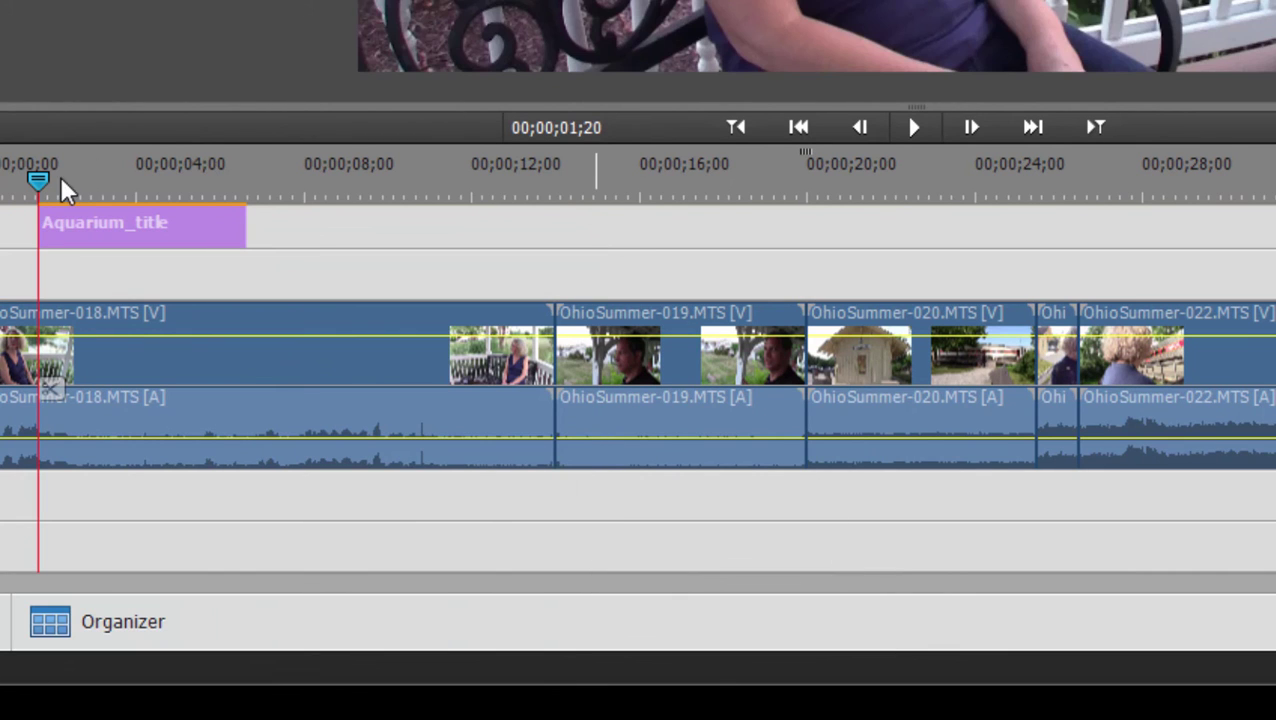
Step: Play the timeline from near the start to watch the title fade in, then stop
{"action": "left_click", "coordinate": [26, 170]}
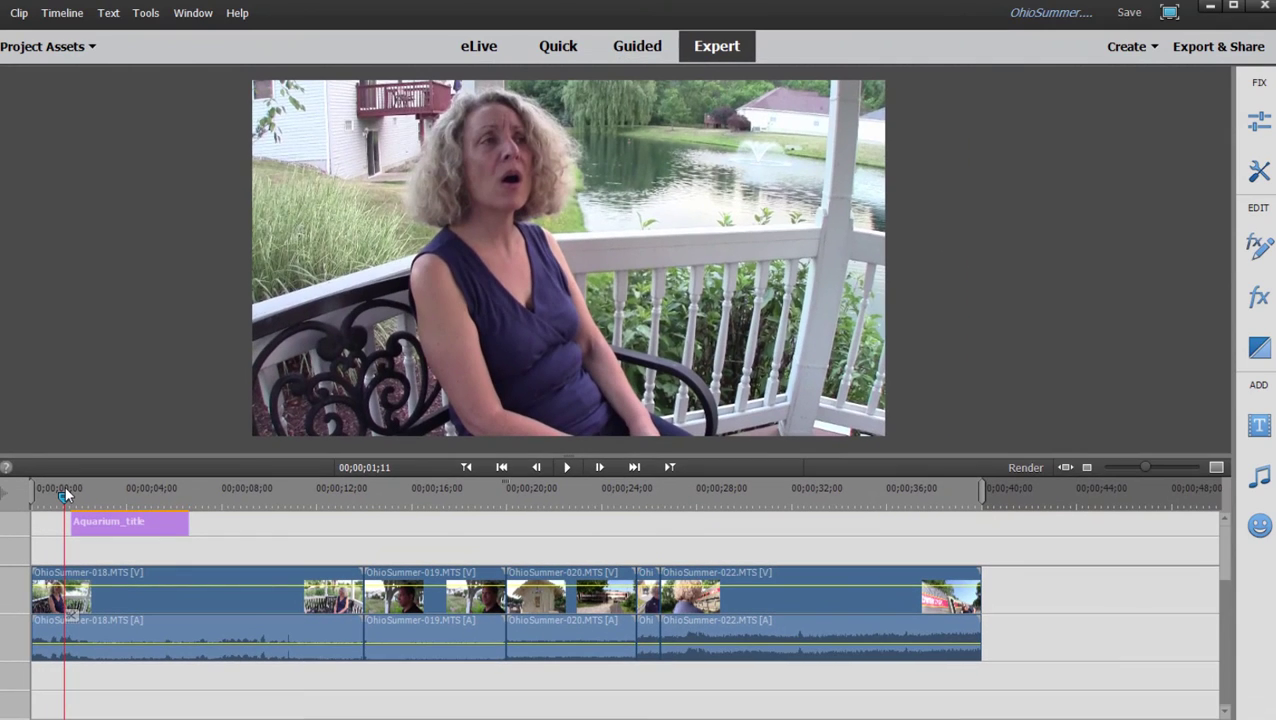
{"action": "key", "text": "space"}
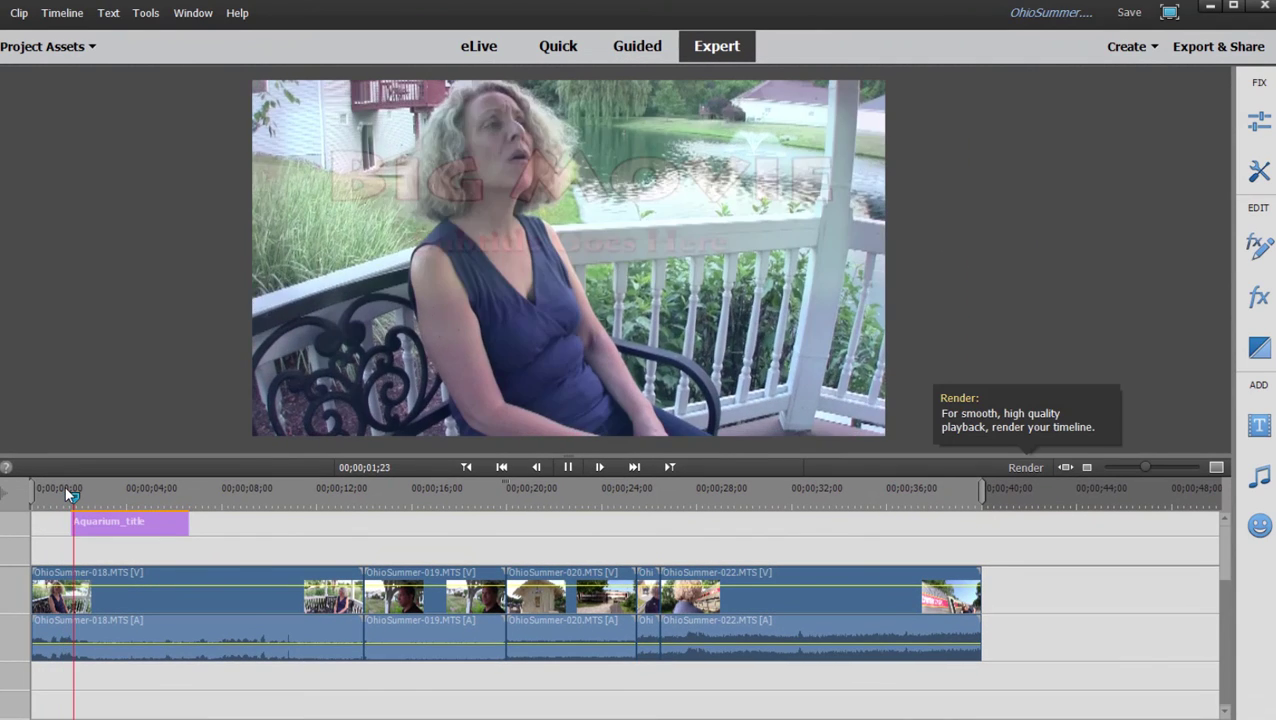
{"action": "key", "text": "space"}
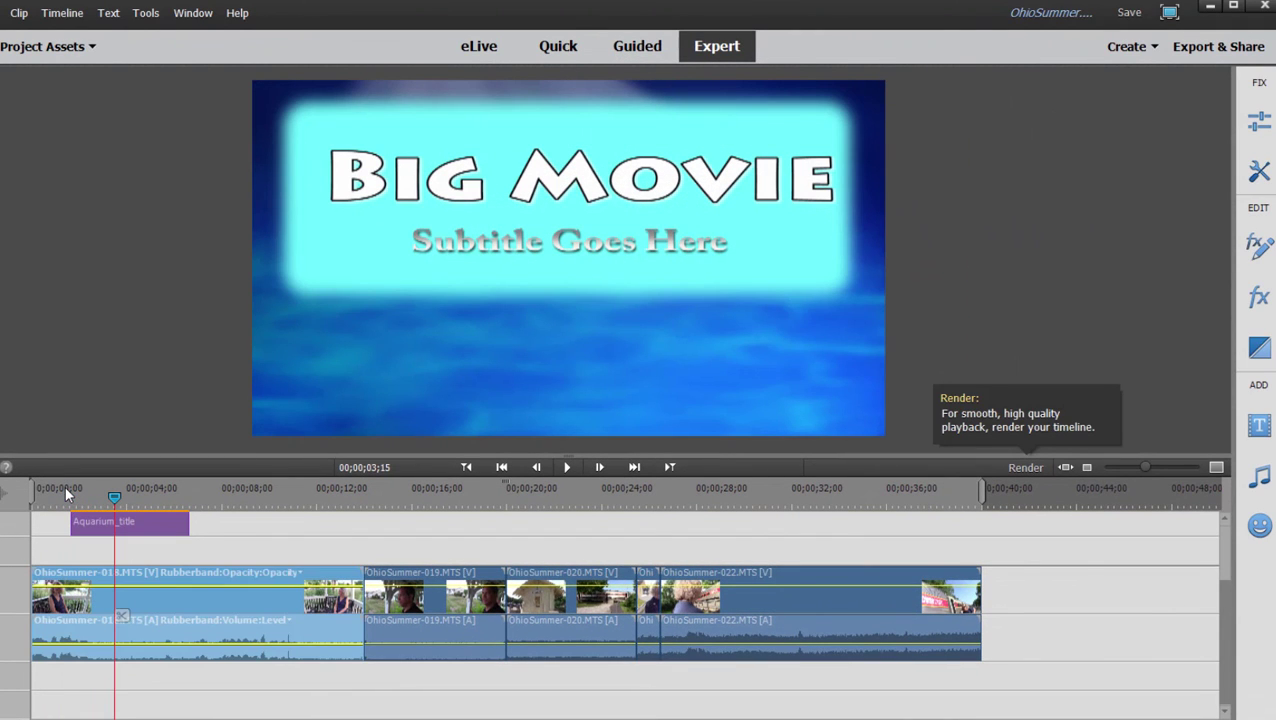